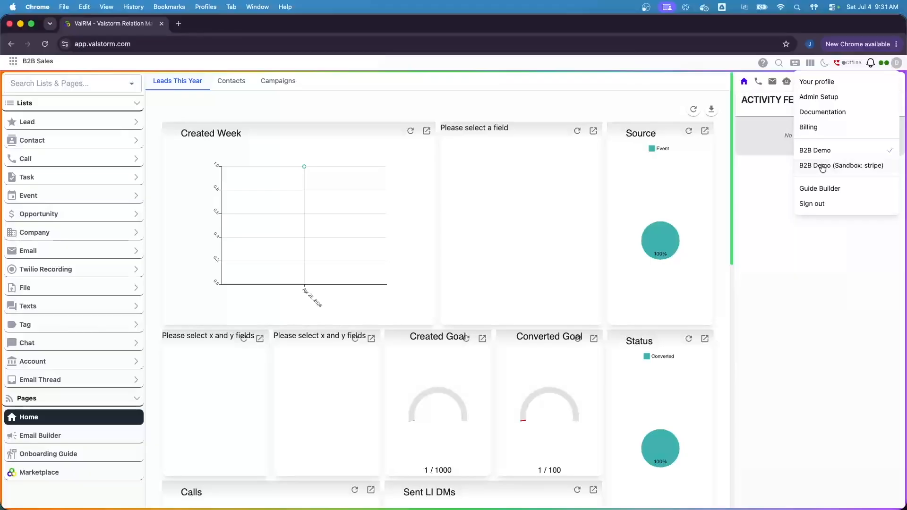
Switch to the B2B Demo (Sandbox: stripe) organization and open its Marketplace page
{"action": "left_click", "coordinate": [823, 166]}
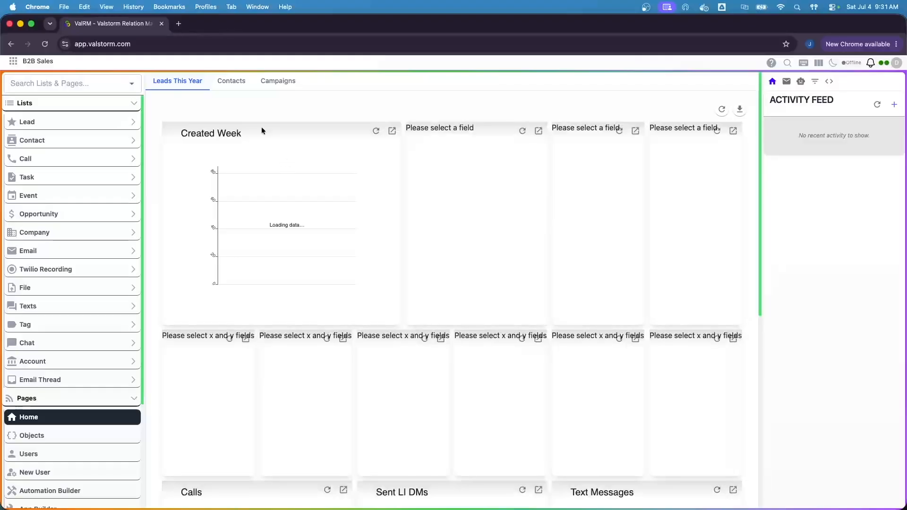
{"action": "scroll", "coordinate": [79, 137], "scroll_direction": "down", "scroll_amount": 3}
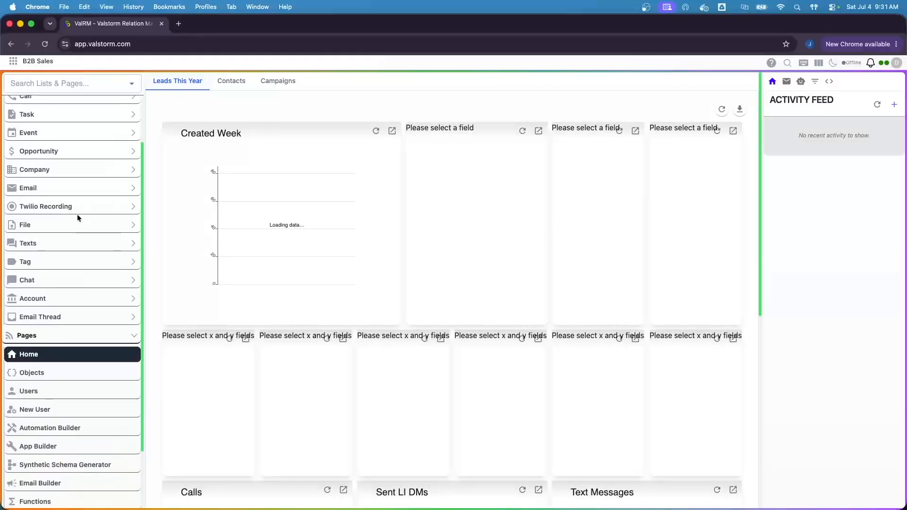
{"action": "scroll", "coordinate": [78, 214], "scroll_direction": "down", "scroll_amount": 3}
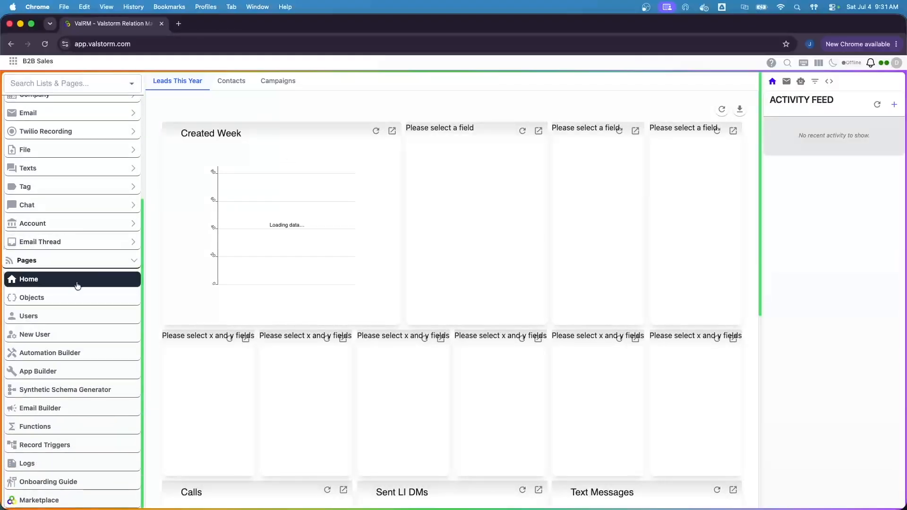
{"action": "left_click", "coordinate": [65, 502]}
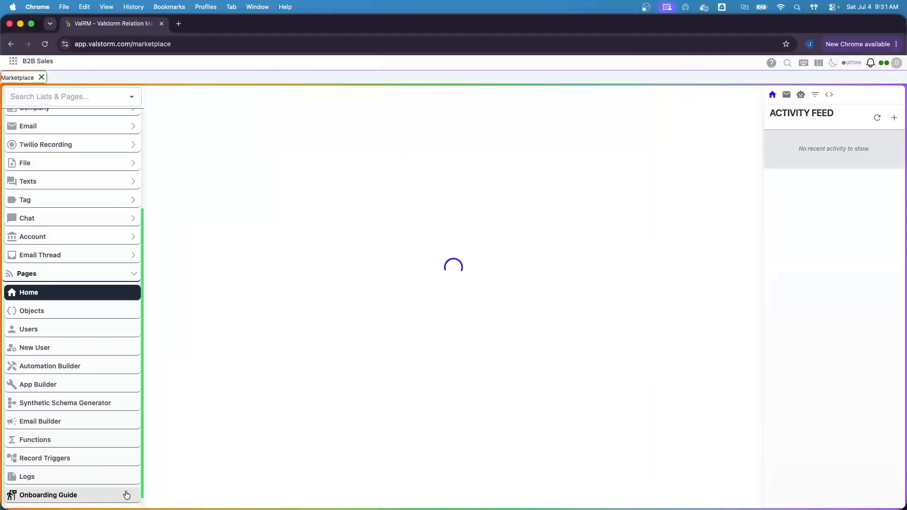
Search the workspace launcher for "market" to locate the Marketplace page
{"action": "left_click", "coordinate": [38, 61]}
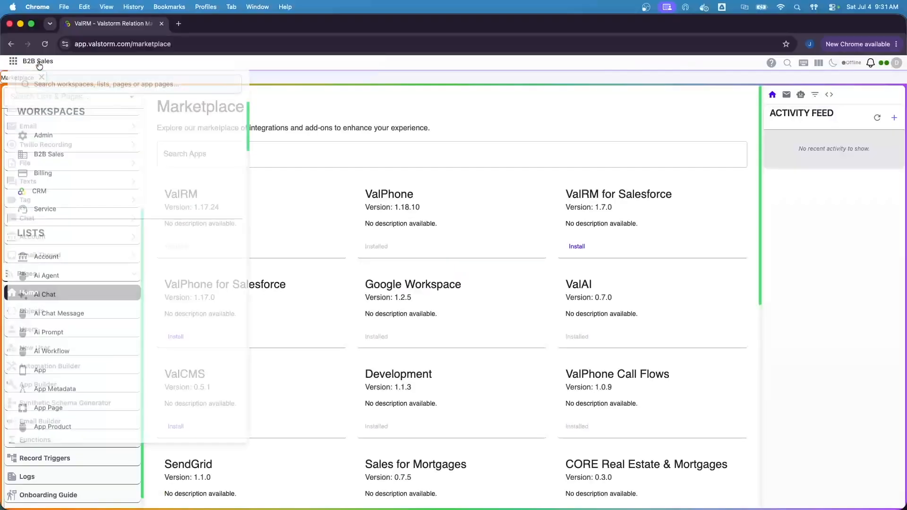
{"action": "left_click", "coordinate": [60, 85]}
{"action": "type", "text": "market"}
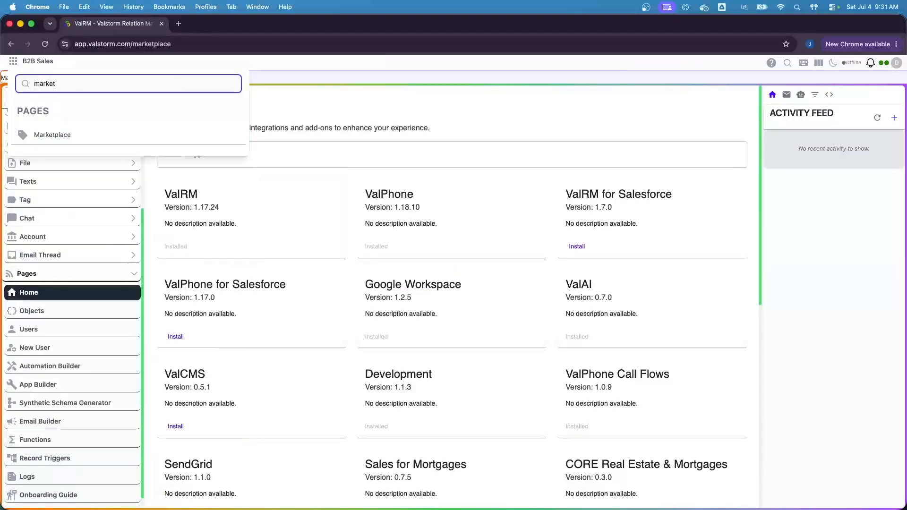
Look up the Valstorm CPQ and Usage Based Billing apps in the Marketplace by searching for "cpq" and "u"
{"action": "left_click", "coordinate": [380, 159]}
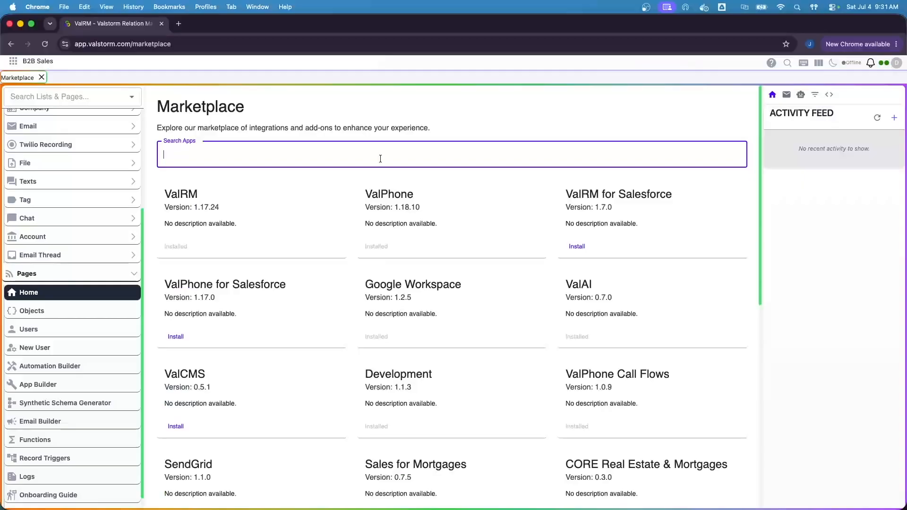
{"action": "type", "text": "cpq"}
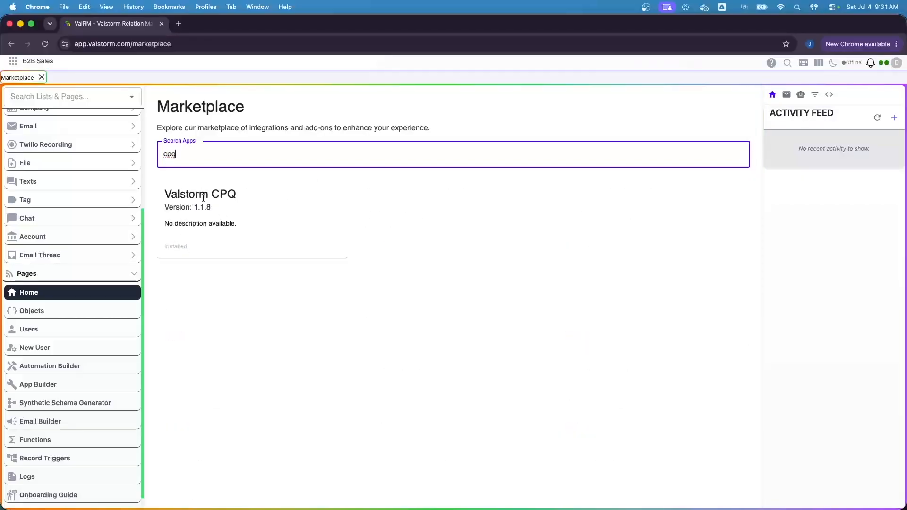
{"action": "key", "text": "BackSpace"}
{"action": "key", "text": "BackSpace"}
{"action": "key", "text": "BackSpace"}
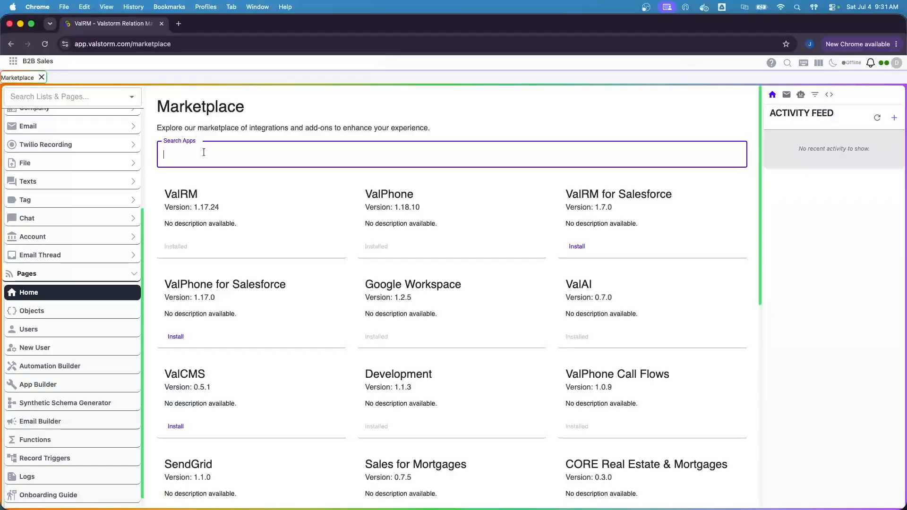
{"action": "type", "text": "u"}
{"action": "left_click", "coordinate": [333, 189]}
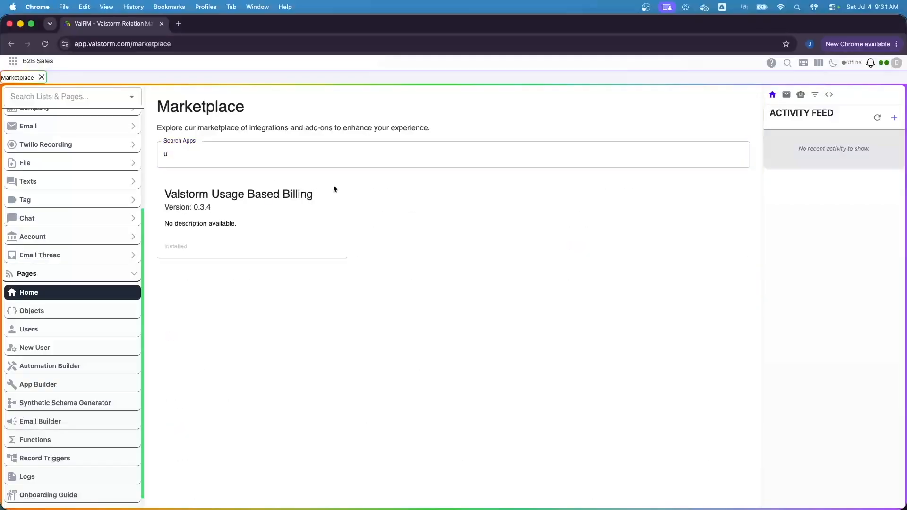
Search the Marketplace for "stripe" and install the Stripe Integration app
{"action": "left_click", "coordinate": [245, 158]}
{"action": "key", "text": "BackSpace"}
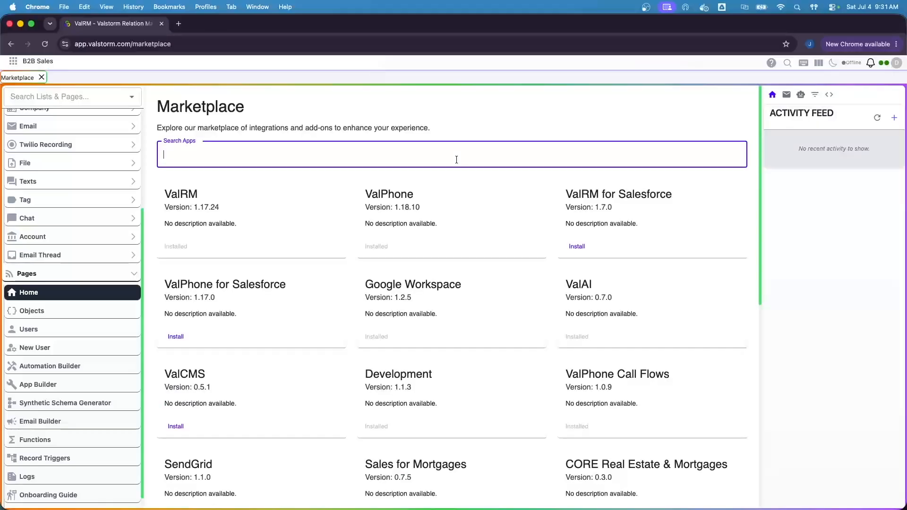
{"action": "type", "text": "stripe"}
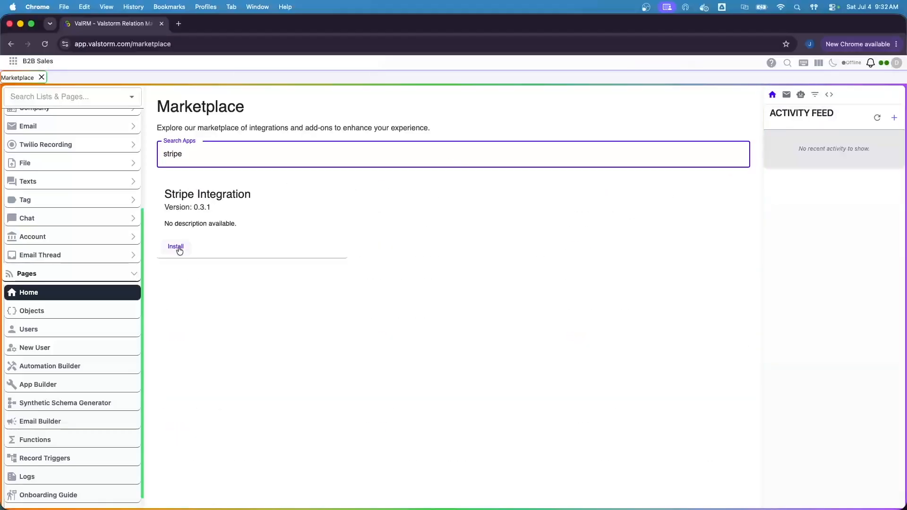
{"action": "left_click", "coordinate": [179, 250]}
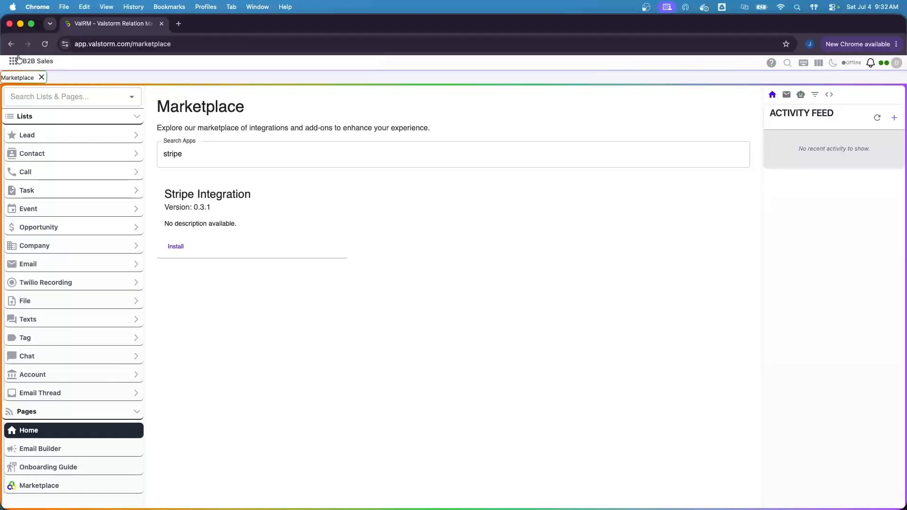
Find the Onboarding page by searching for "onboard", open it and locate the Stripe integration card
{"action": "left_click", "coordinate": [32, 63]}
{"action": "left_click", "coordinate": [62, 86]}
{"action": "key", "text": "super+a"}
{"action": "type", "text": "onboard"}
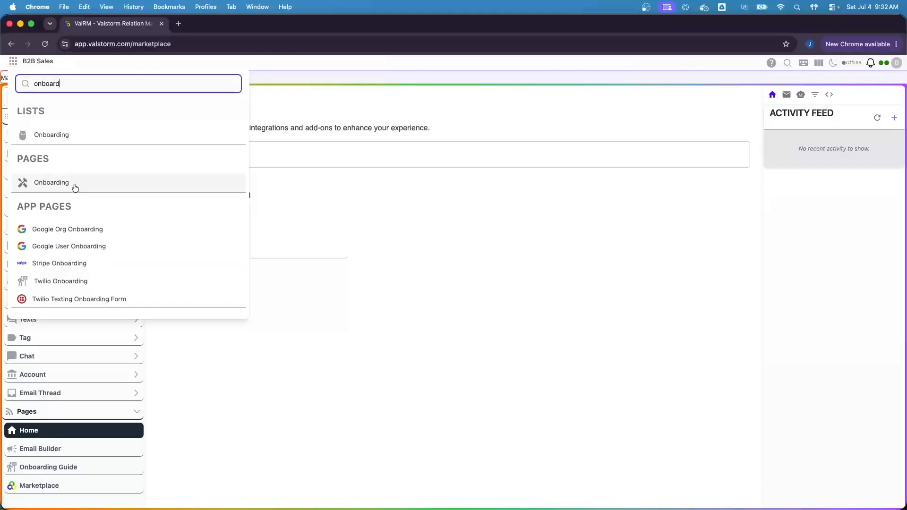
{"action": "left_click", "coordinate": [36, 188]}
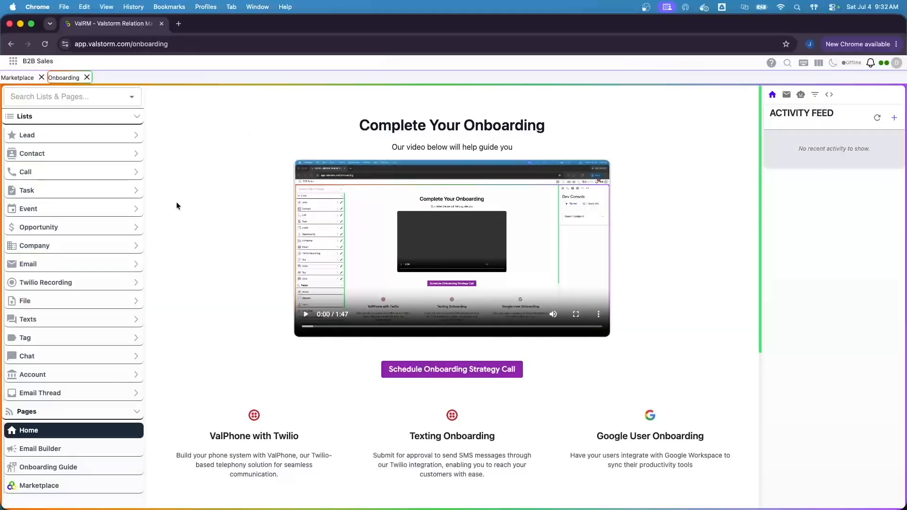
{"action": "scroll", "coordinate": [176, 206], "scroll_direction": "down", "scroll_amount": 5}
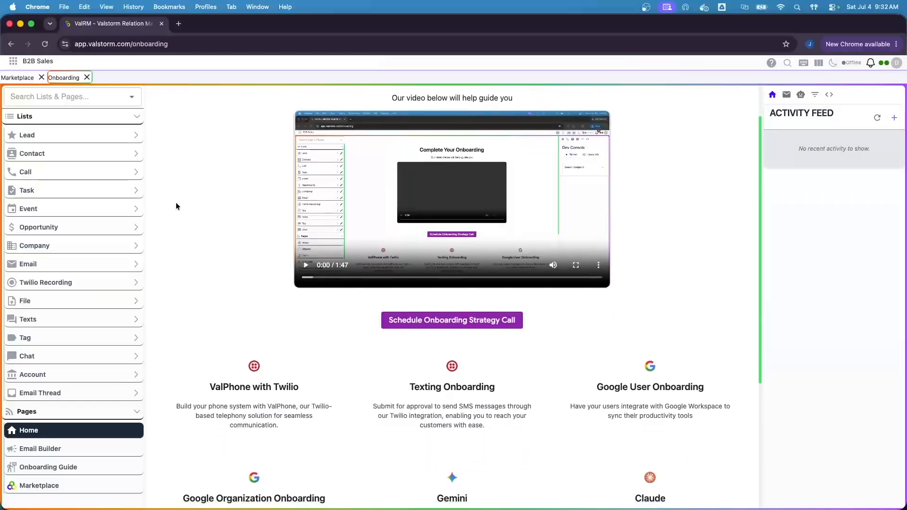
{"action": "scroll", "coordinate": [177, 208], "scroll_direction": "down", "scroll_amount": 3}
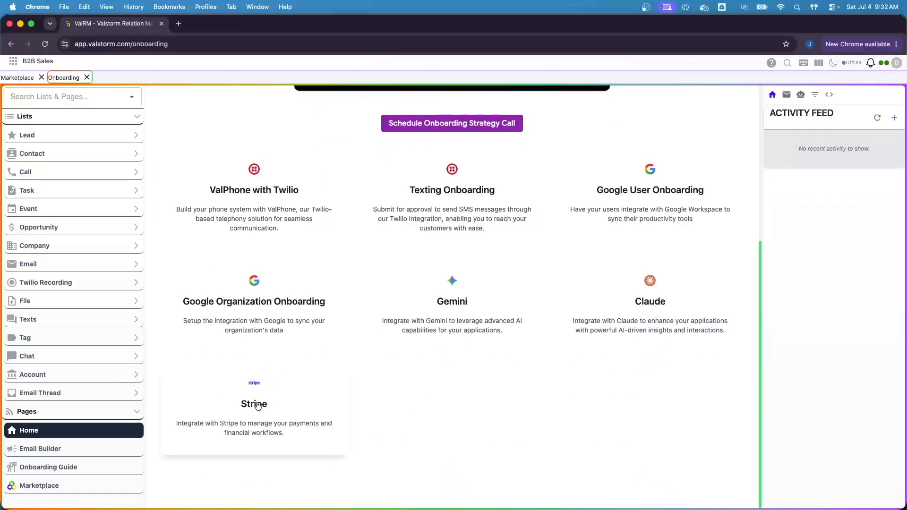
Switch to the Stripe dashboard and view the account menu of the B2B Org sandbox
{"action": "left_click", "coordinate": [516, 384]}
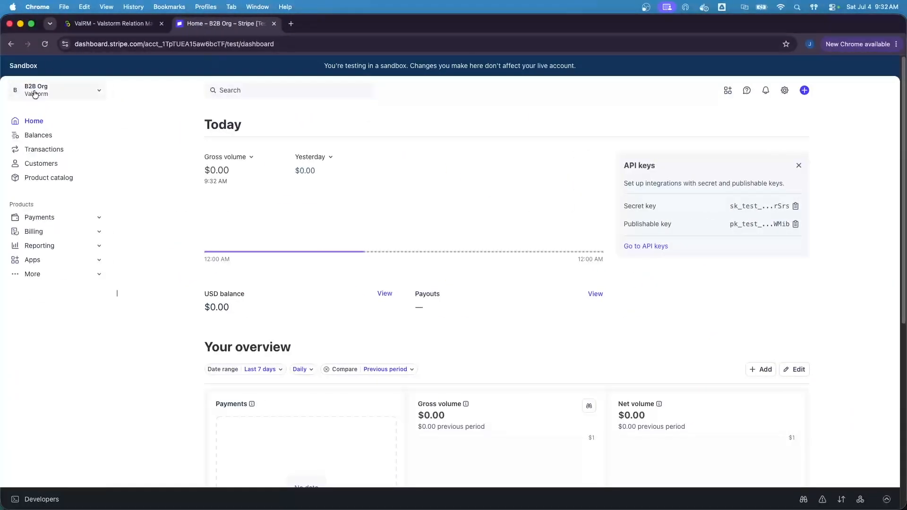
{"action": "left_click", "coordinate": [74, 94]}
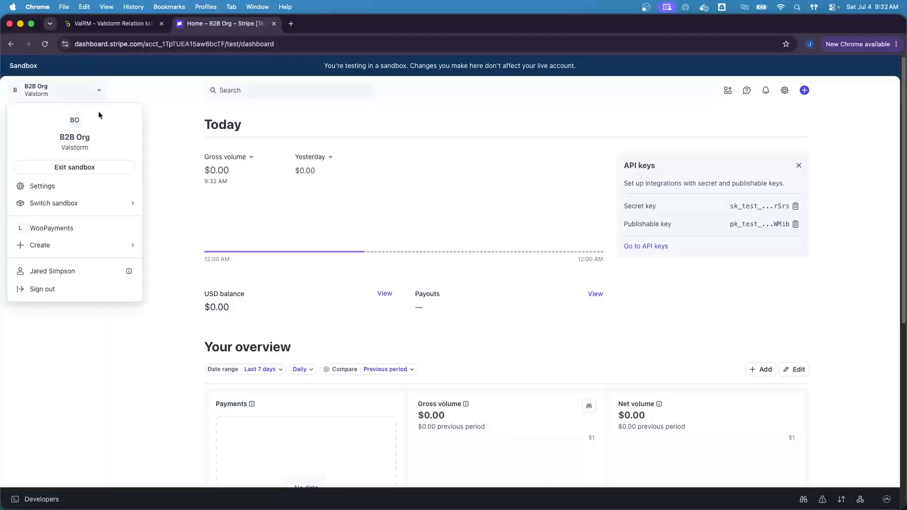
{"action": "left_click", "coordinate": [177, 98]}
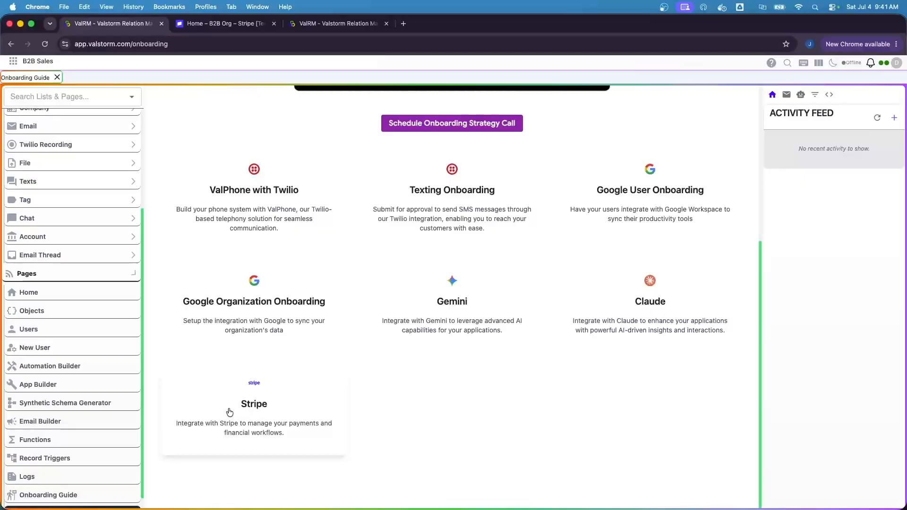
Open Stripe onboarding from the Onboarding page in Valstorm and start authenticating with Stripe
{"action": "left_click", "coordinate": [229, 412]}
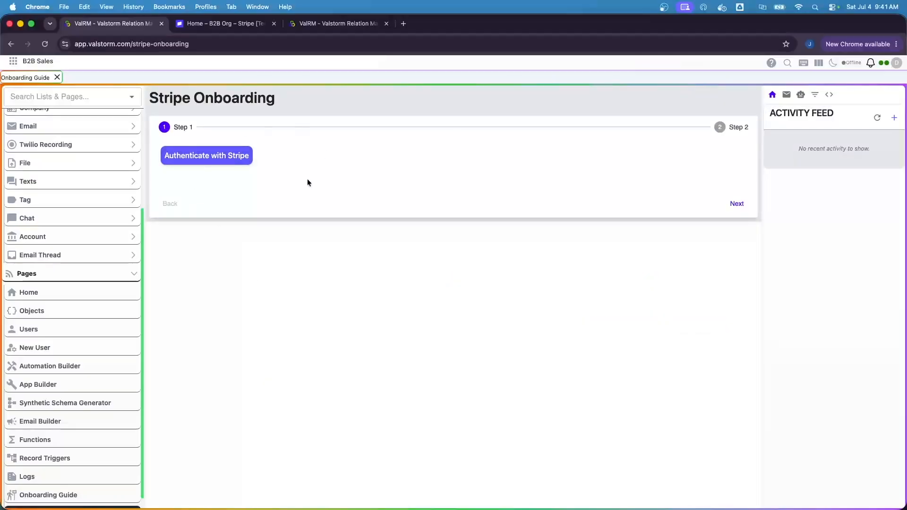
{"action": "left_click", "coordinate": [223, 157]}
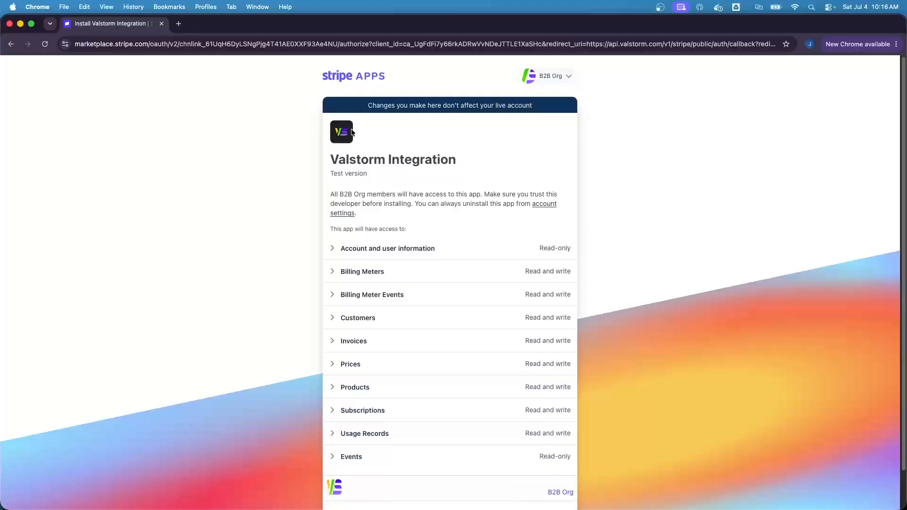
Review the access requested by Valstorm Integration and install the app in the B2B Org sandbox
{"action": "left_click_drag", "start_coordinate": [314, 152], "coordinate": [475, 172]}
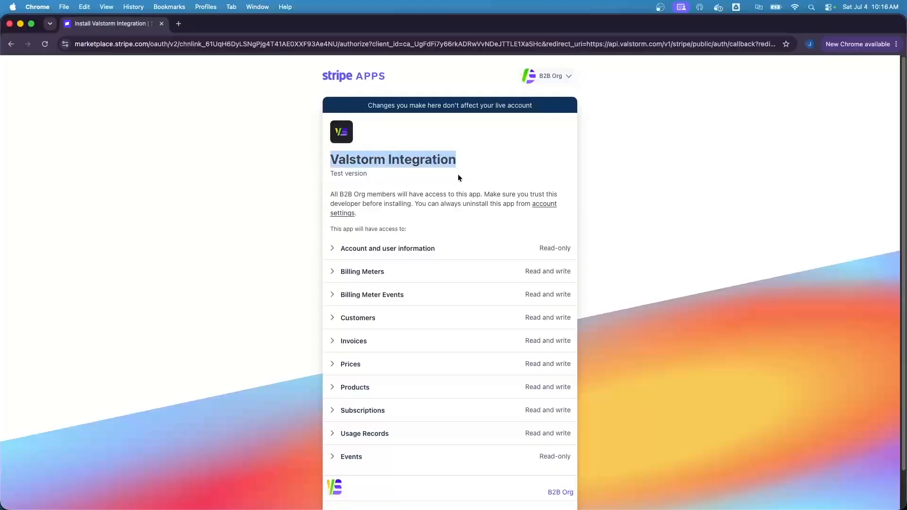
{"action": "left_click", "coordinate": [453, 178]}
{"action": "scroll", "coordinate": [378, 182], "scroll_direction": "down", "scroll_amount": 1}
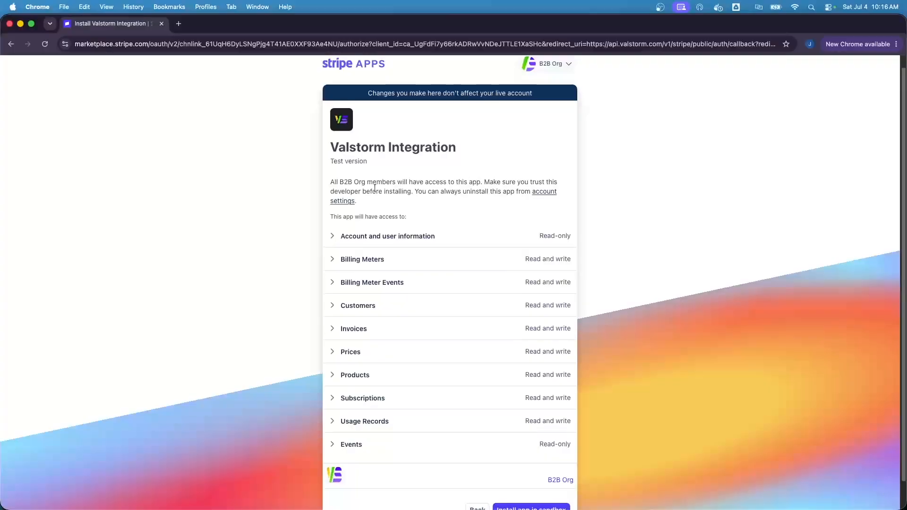
{"action": "scroll", "coordinate": [376, 187], "scroll_direction": "down", "scroll_amount": 1}
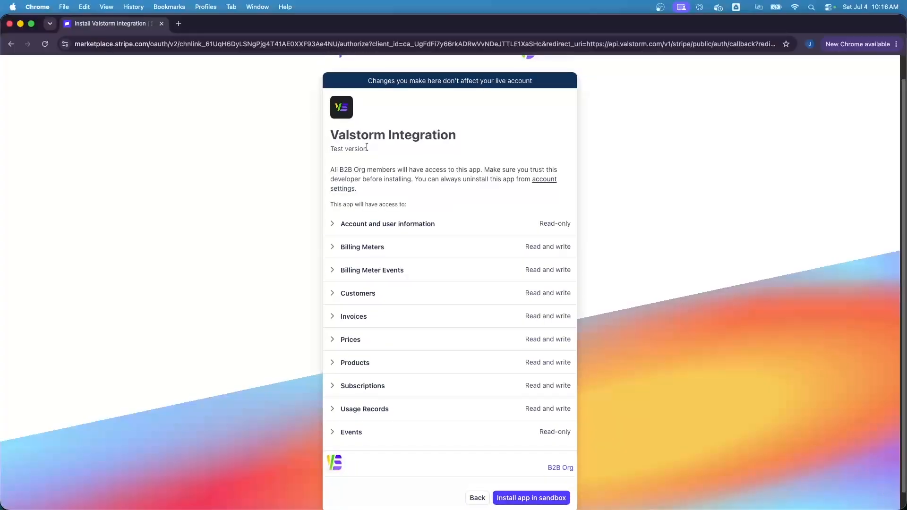
{"action": "scroll", "coordinate": [378, 227], "scroll_direction": "down", "scroll_amount": 1}
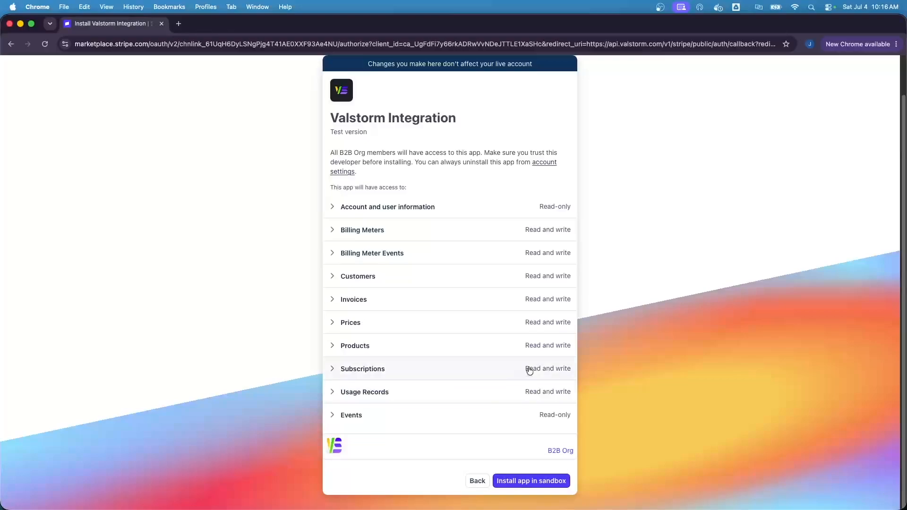
{"action": "left_click", "coordinate": [541, 485]}
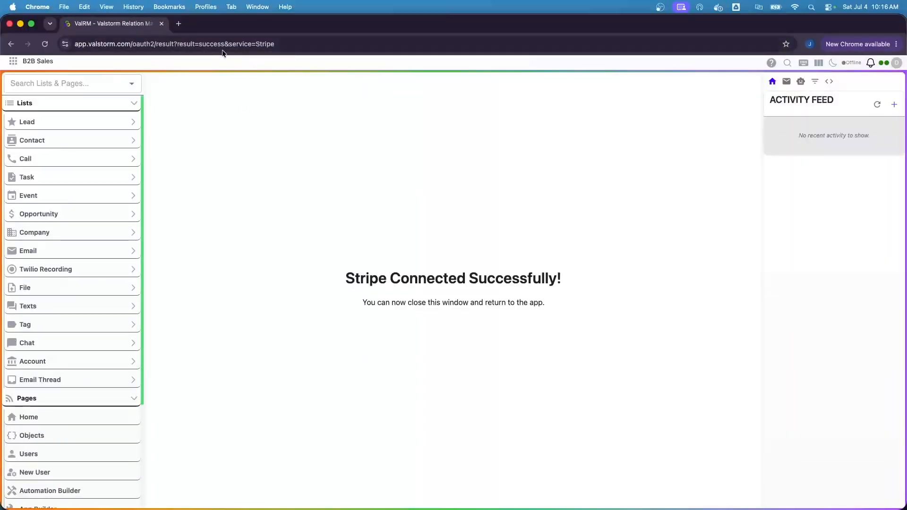
Search the workspace launcher for "stripe" and open the Stripe Onboarding page
{"action": "left_click_drag", "start_coordinate": [325, 265], "coordinate": [239, 313]}
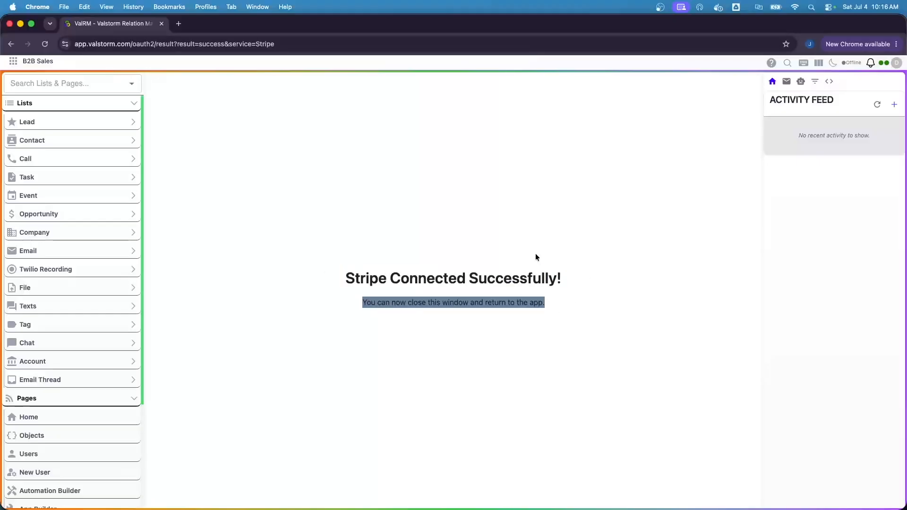
{"action": "left_click", "coordinate": [39, 62]}
{"action": "left_click", "coordinate": [42, 83]}
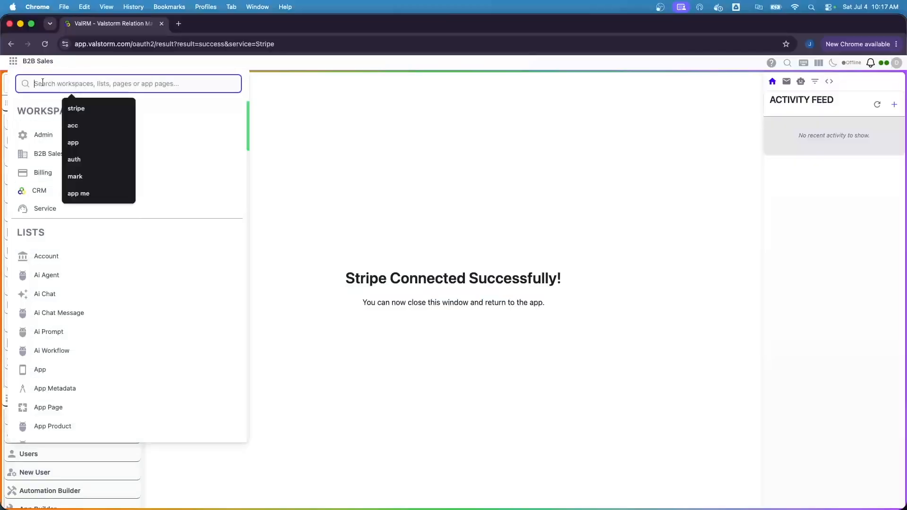
{"action": "type", "text": "stripe"}
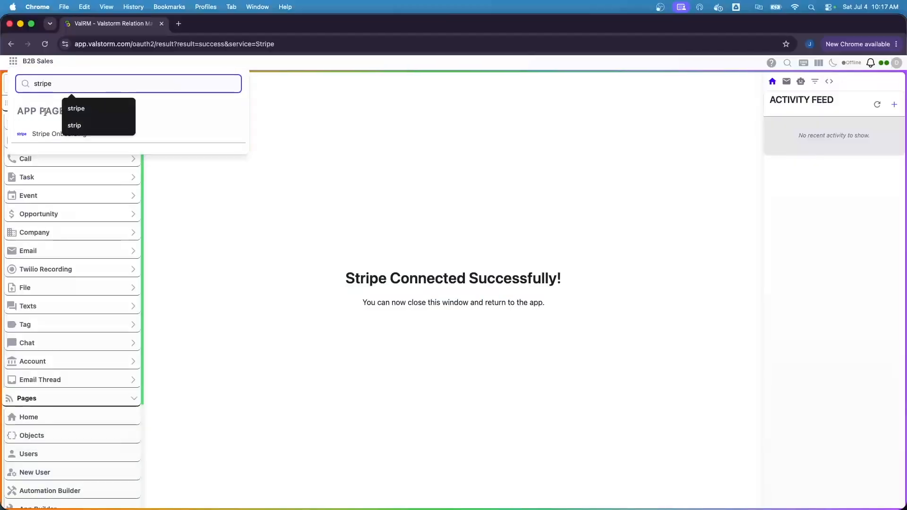
{"action": "left_click", "coordinate": [52, 136]}
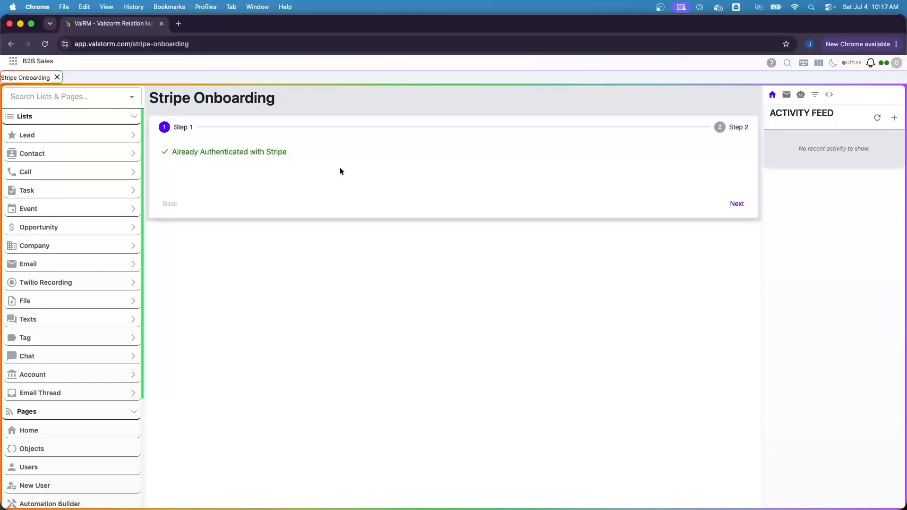
Advance Stripe Onboarding to Step 2 and start the historical data sync
{"action": "left_click", "coordinate": [734, 207]}
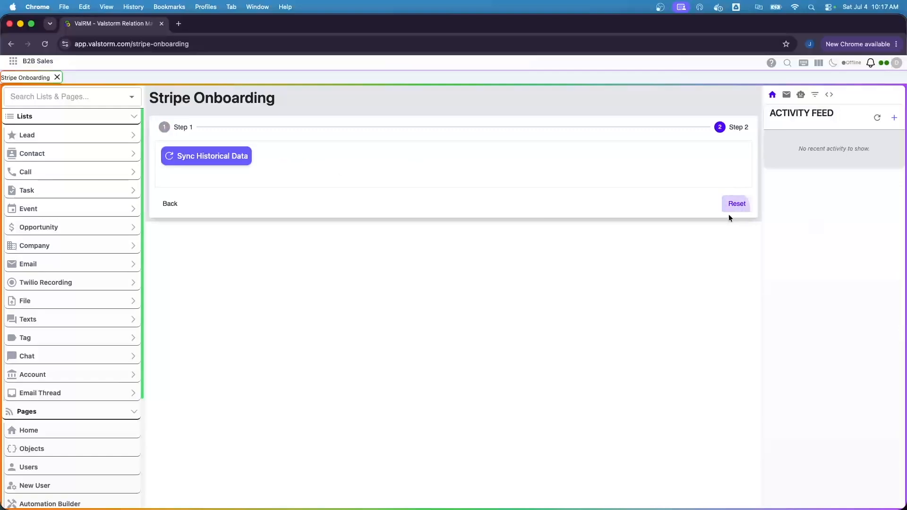
{"action": "left_click", "coordinate": [197, 159]}
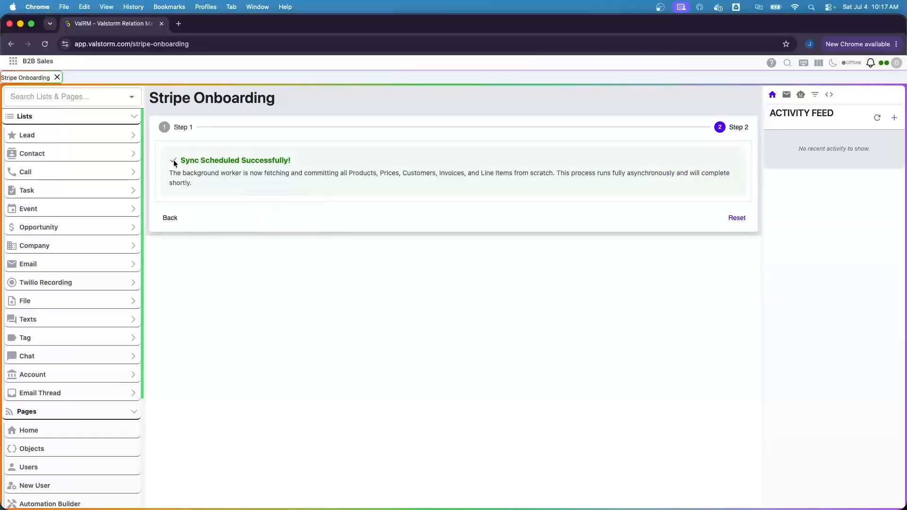
{"action": "left_click_drag", "start_coordinate": [178, 158], "coordinate": [266, 186]}
{"action": "left_click", "coordinate": [266, 185]}
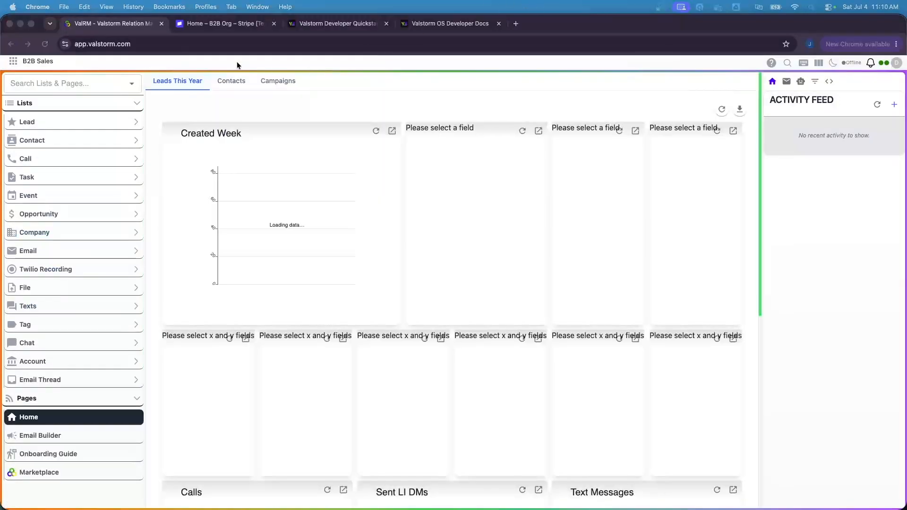
Switch to the Stripe sandbox and add a recurring product named "User License" priced at $25.00 USD monthly
{"action": "left_click", "coordinate": [207, 24]}
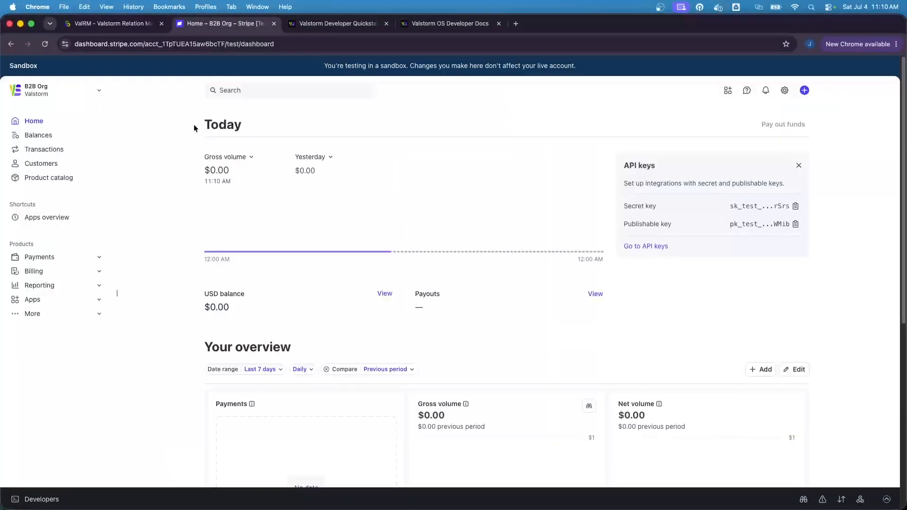
{"action": "left_click", "coordinate": [47, 178]}
{"action": "left_click", "coordinate": [771, 121]}
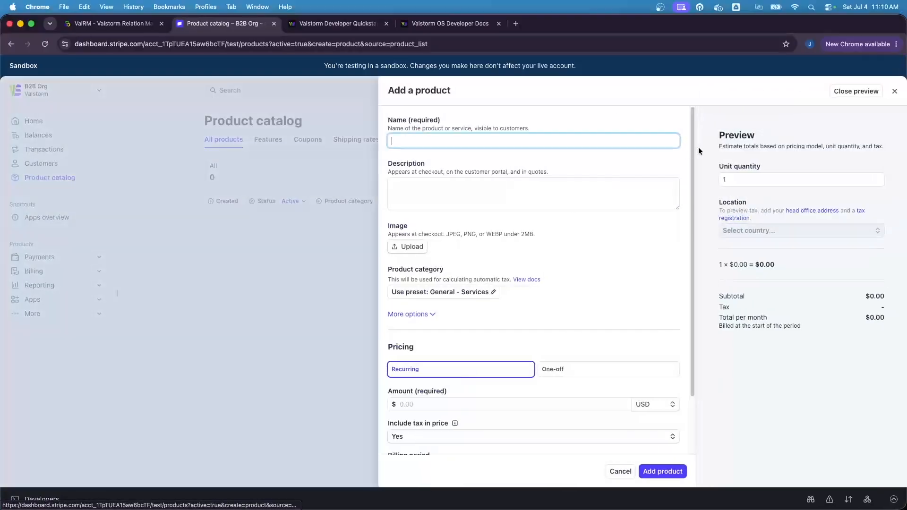
{"action": "type", "text": "User License"}
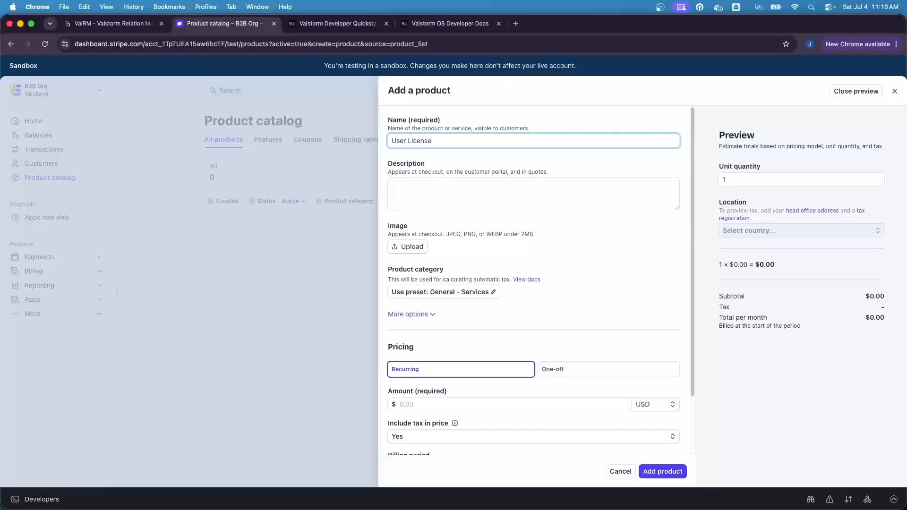
{"action": "scroll", "coordinate": [484, 335], "scroll_direction": "down", "scroll_amount": 2}
{"action": "left_click", "coordinate": [452, 360]}
{"action": "type", "text": "25"}
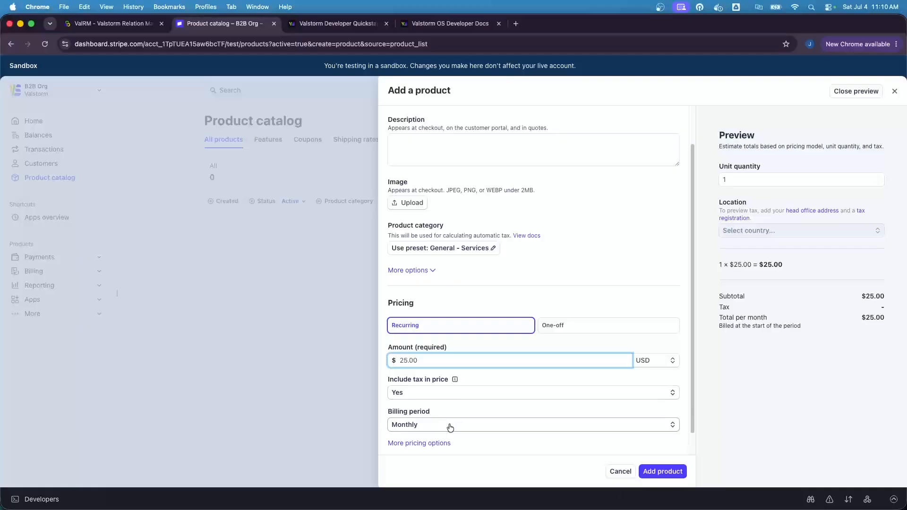
{"action": "left_click", "coordinate": [661, 471]}
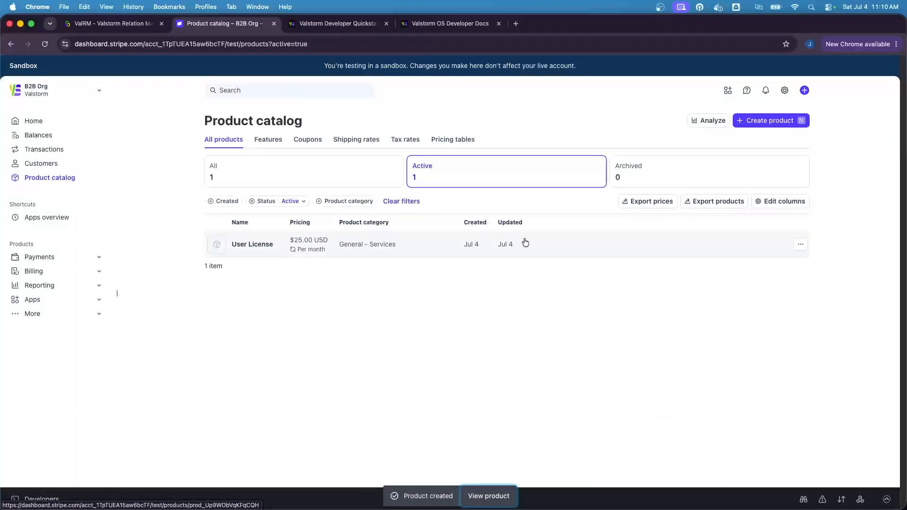
Switch back to Valstorm and change the workspace to Billing
{"action": "left_click", "coordinate": [91, 23]}
{"action": "left_click", "coordinate": [14, 62]}
{"action": "type", "text": "b2"}
{"action": "double_click", "coordinate": [44, 83]}
{"action": "type", "text": "billing"}
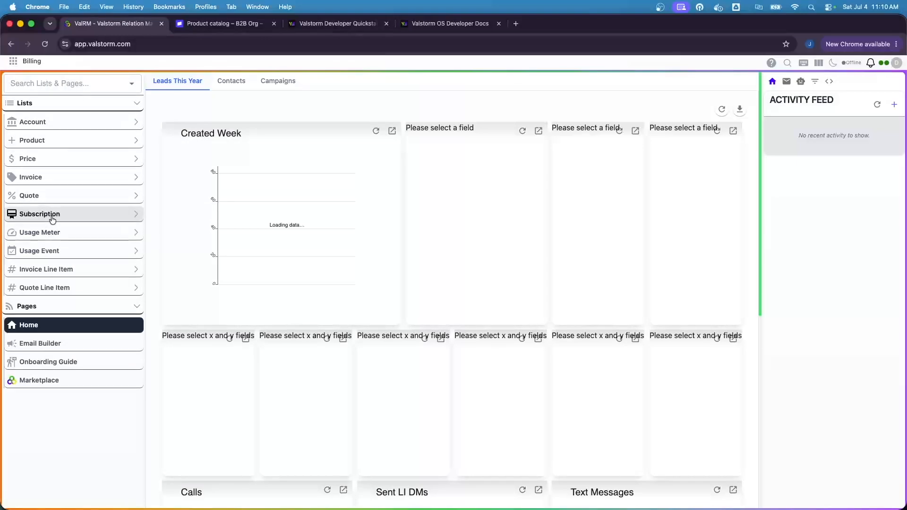
Examine the synced User License product record and its User License Price record
{"action": "left_click", "coordinate": [53, 141]}
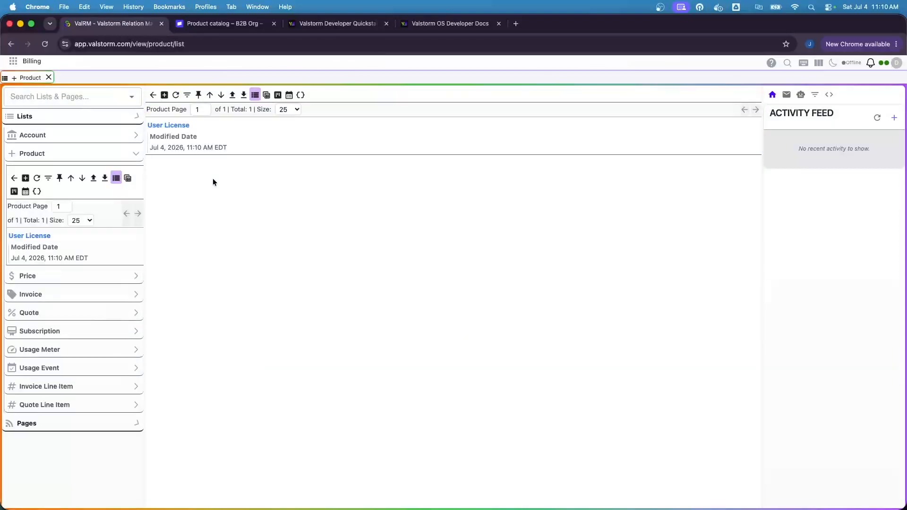
{"action": "left_click", "coordinate": [245, 135]}
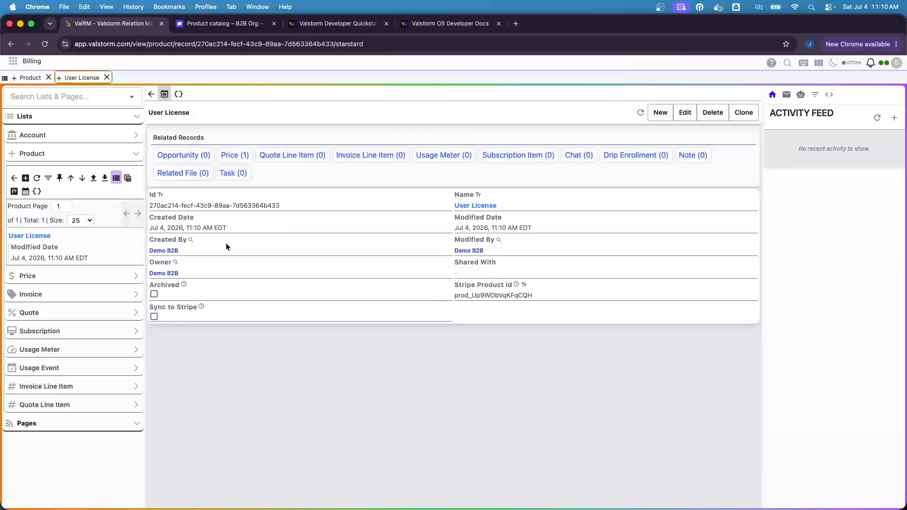
{"action": "left_click", "coordinate": [83, 281]}
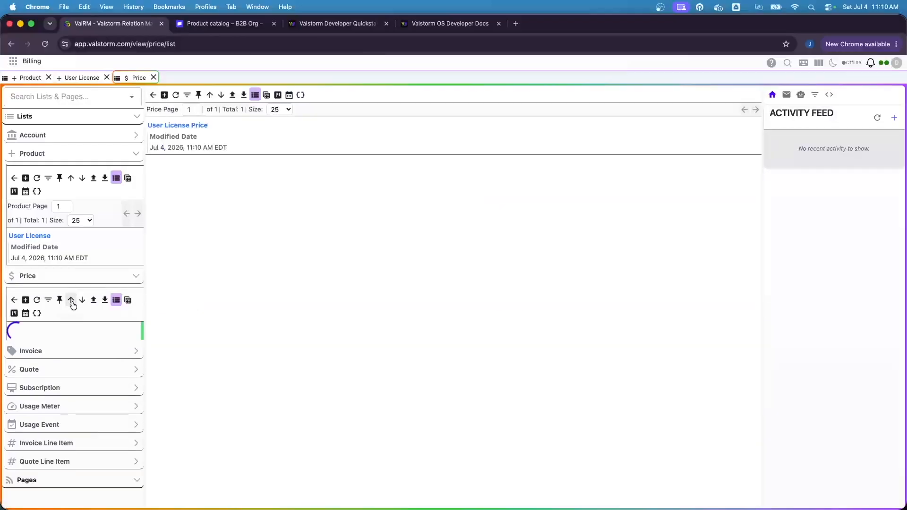
{"action": "left_click", "coordinate": [104, 376]}
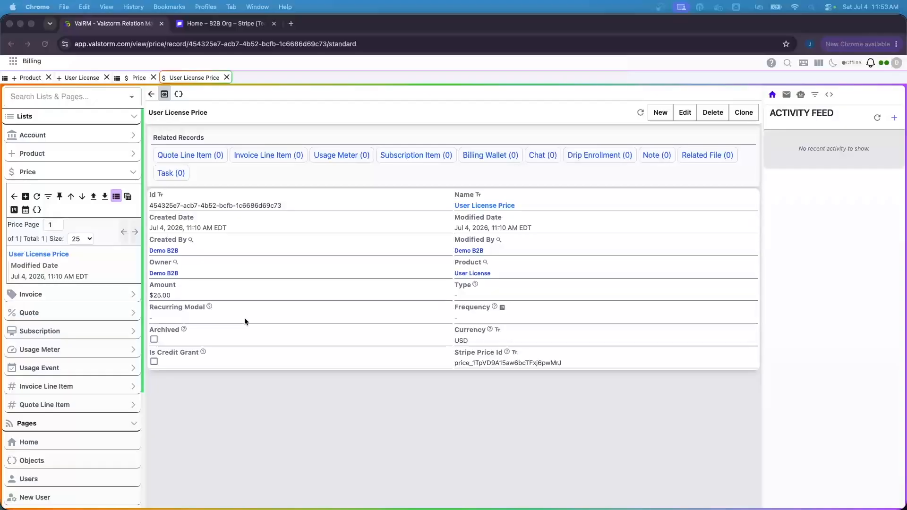
Change the workspace from Billing to B2B Sales
{"action": "left_click", "coordinate": [249, 113]}
{"action": "left_click", "coordinate": [25, 63]}
{"action": "type", "text": "prod"}
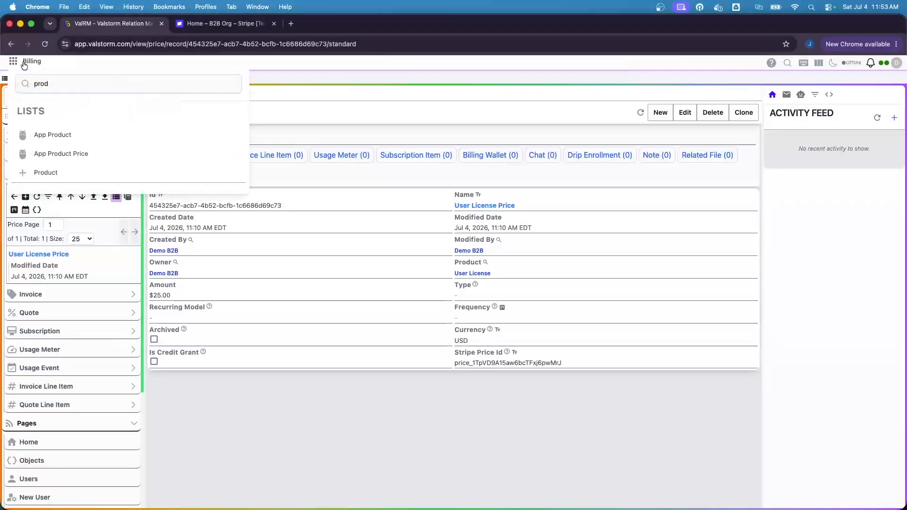
{"action": "double_click", "coordinate": [39, 78]}
{"action": "type", "text": "b2"}
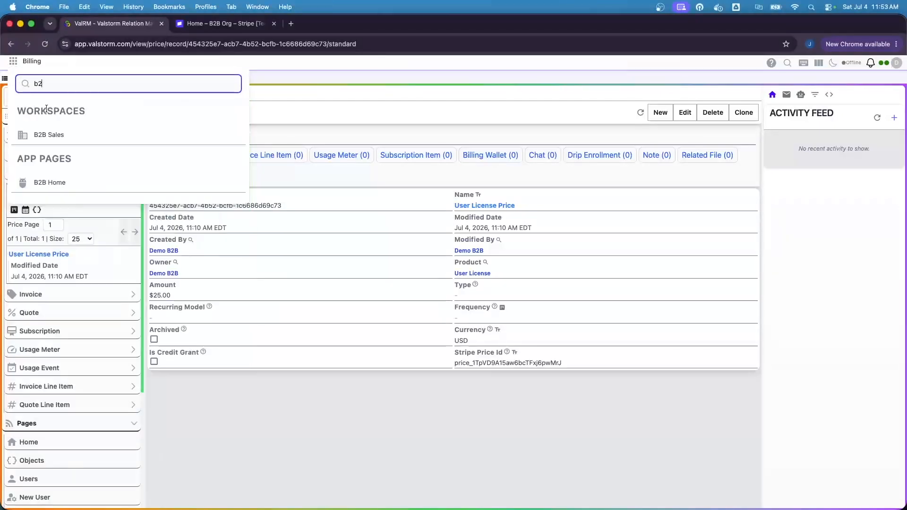
{"action": "left_click", "coordinate": [43, 137]}
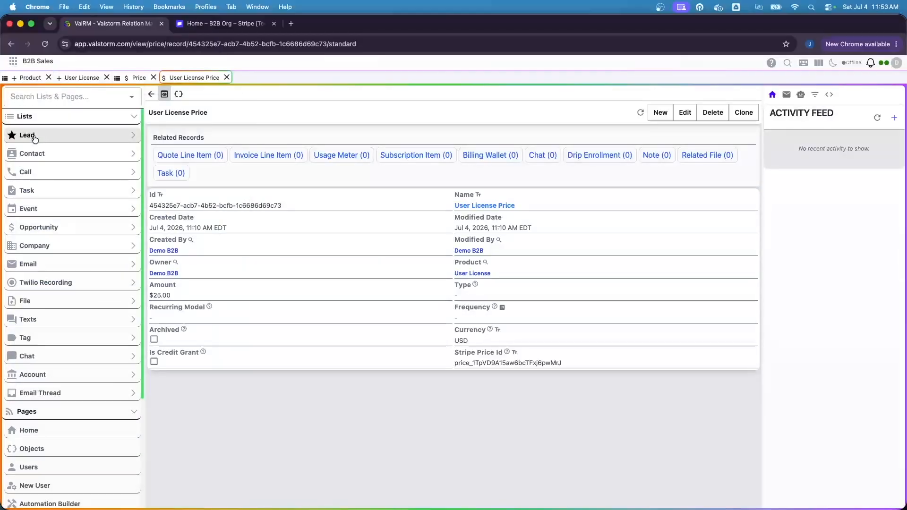
Start a new lead and fill in the person's full name and email address
{"action": "left_click", "coordinate": [35, 139]}
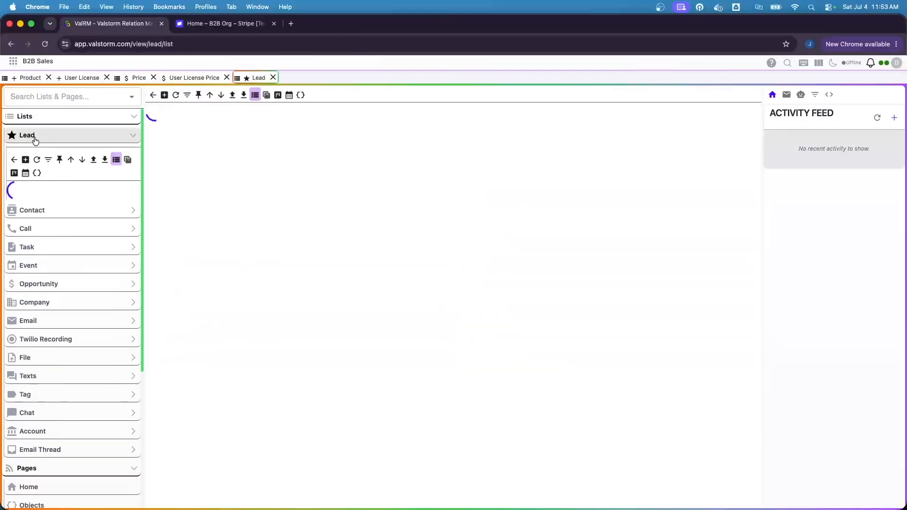
{"action": "left_click", "coordinate": [165, 96]}
{"action": "left_click", "coordinate": [280, 149]}
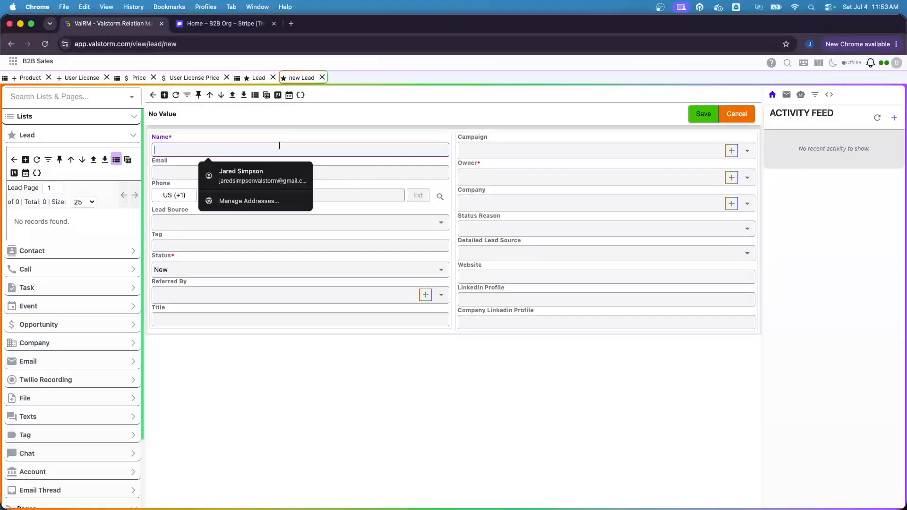
{"action": "type", "text": "John Doe"}
{"action": "key", "text": "Tab"}
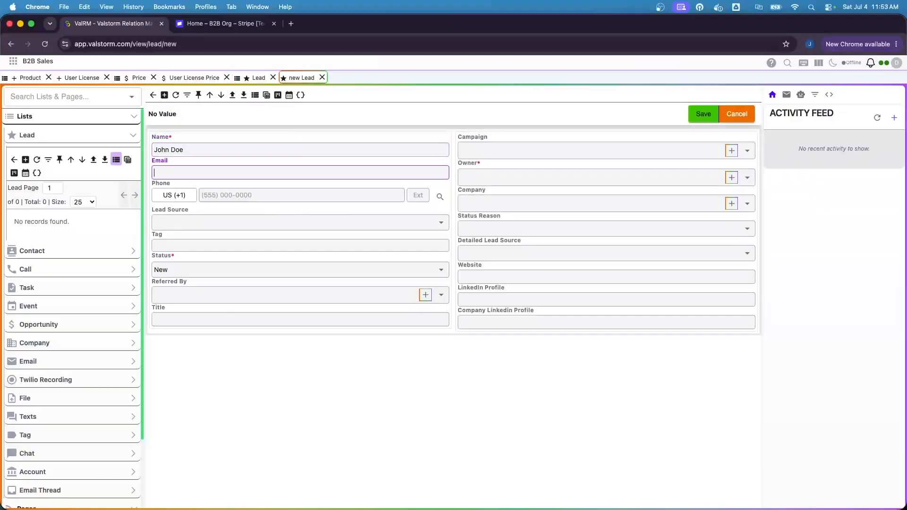
{"action": "left_click", "coordinate": [275, 172]}
{"action": "type", "text": "simp"}
{"action": "key", "text": "Down"}
{"action": "key", "text": "Return"}
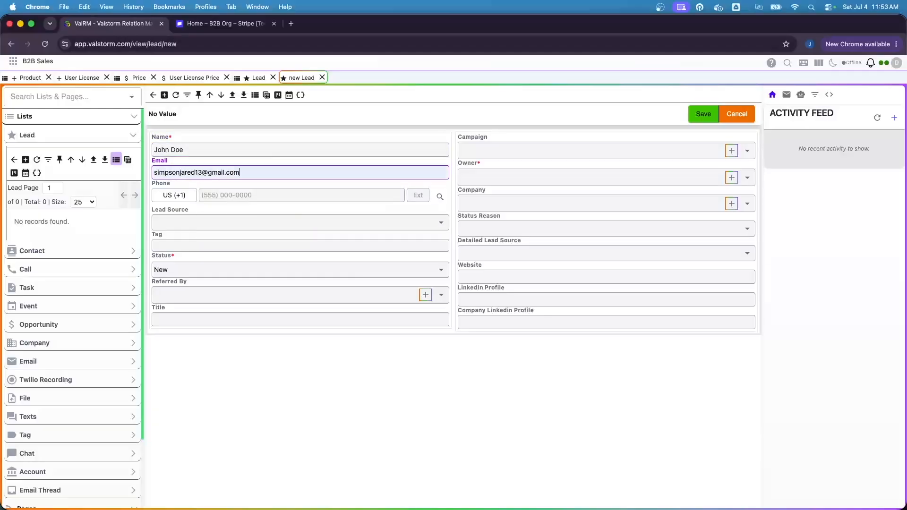
Set the new lead's source to Website and save the record
{"action": "left_click", "coordinate": [239, 223]}
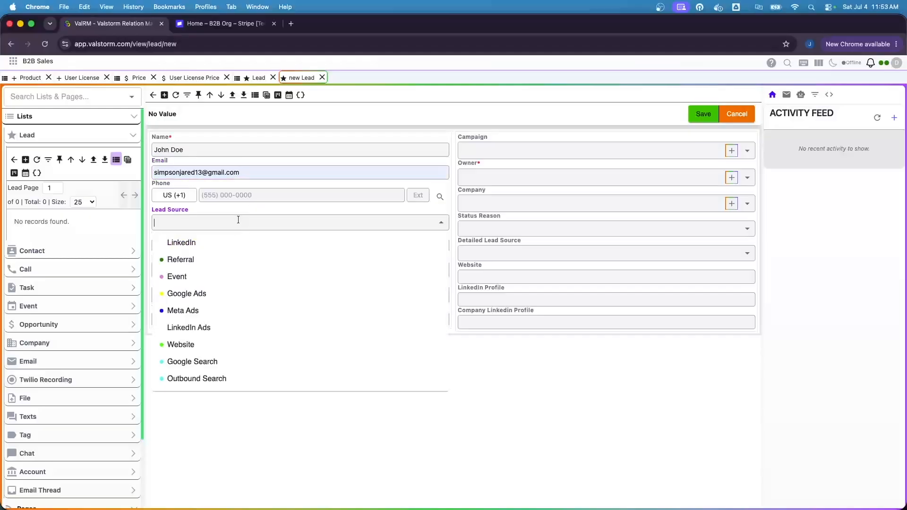
{"action": "left_click", "coordinate": [215, 346]}
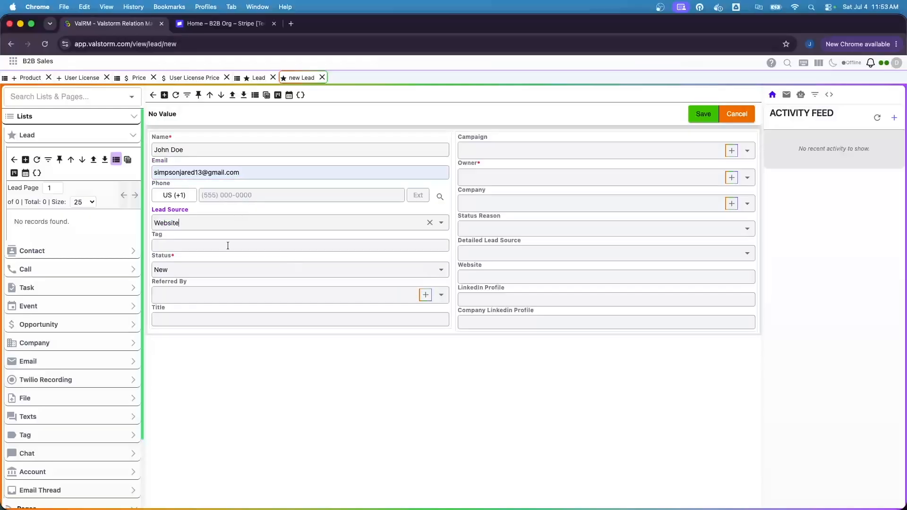
{"action": "left_click", "coordinate": [703, 114]}
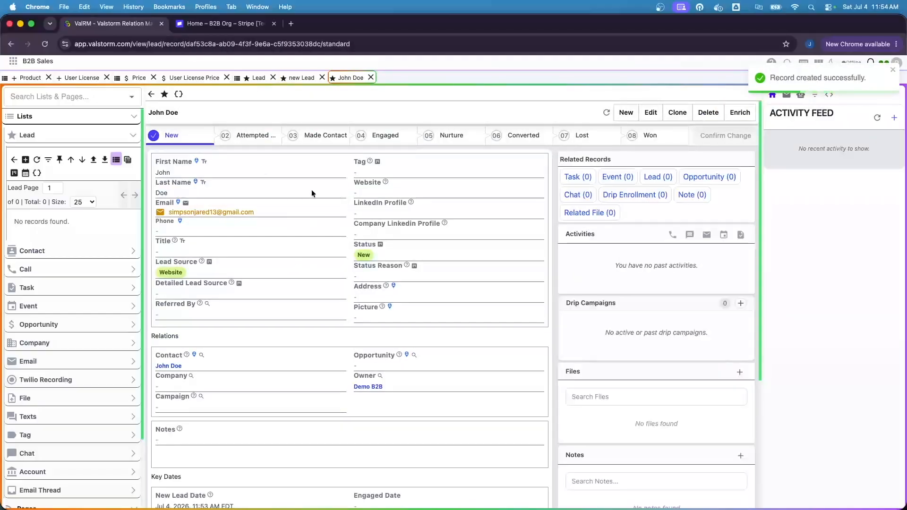
Change the lead's status to Converted and open its linked opportunity
{"action": "left_click", "coordinate": [525, 136]}
{"action": "left_click", "coordinate": [732, 142]}
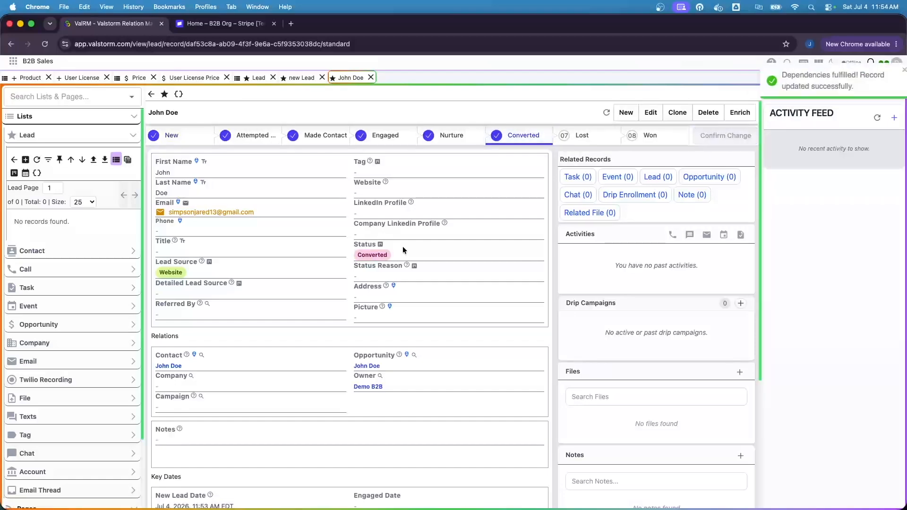
{"action": "left_click", "coordinate": [367, 367]}
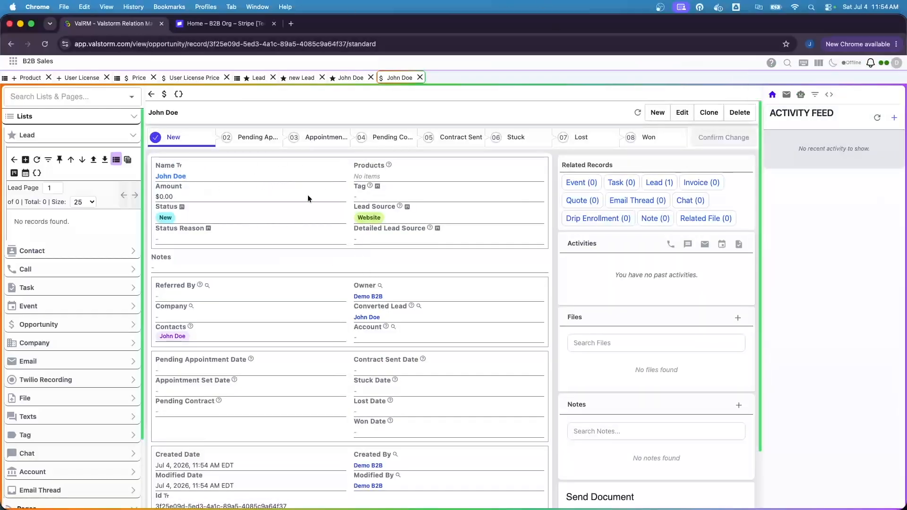
Edit the opportunity, create a new company named "Acme Corp" for its Company field, and save the opportunity
{"action": "left_click", "coordinate": [682, 113]}
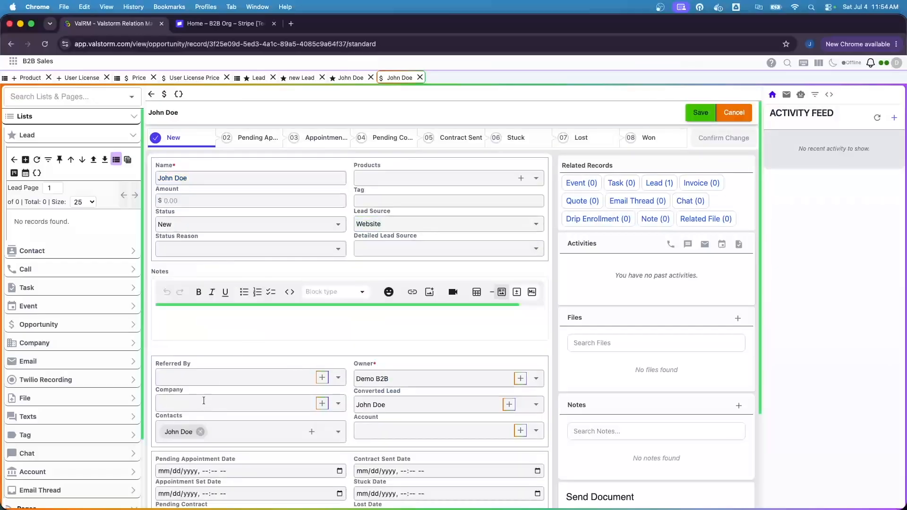
{"action": "left_click", "coordinate": [203, 404]}
{"action": "left_click", "coordinate": [323, 404]}
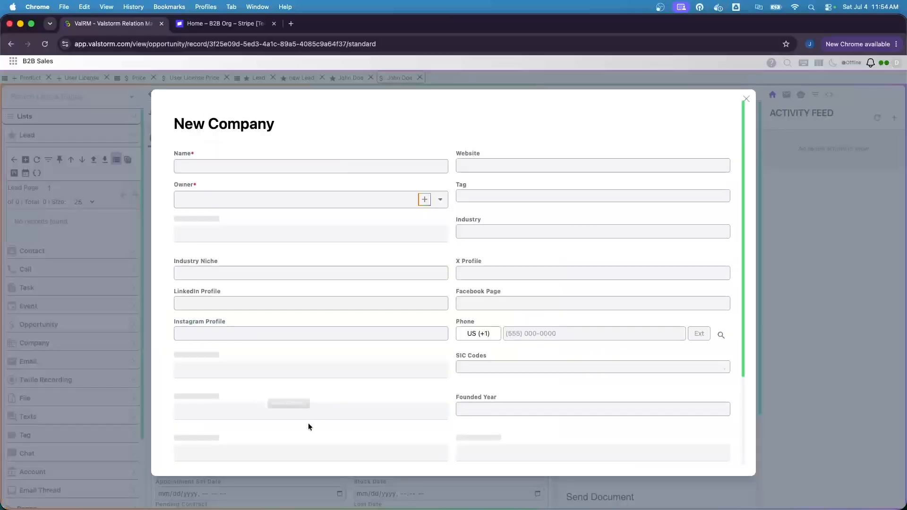
{"action": "left_click", "coordinate": [236, 166]}
{"action": "type", "text": "Acme Corp"}
{"action": "scroll", "coordinate": [492, 365], "scroll_direction": "down", "scroll_amount": 8}
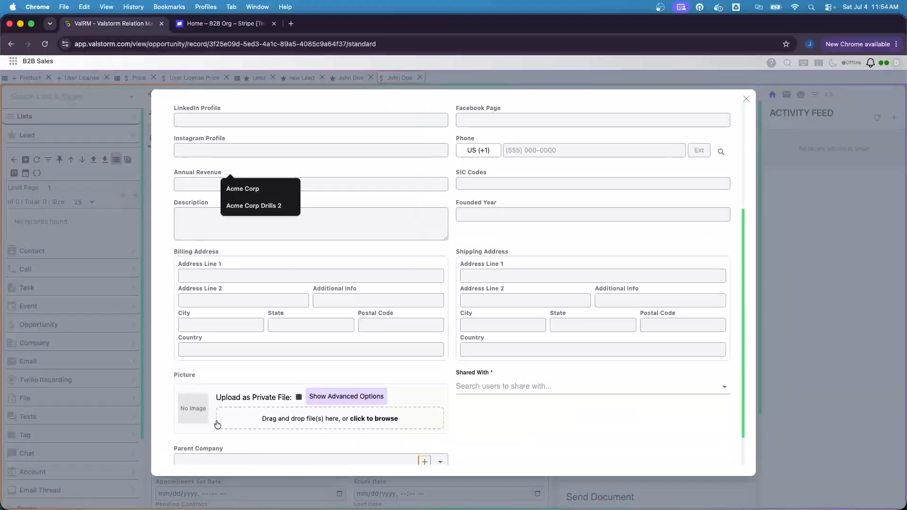
{"action": "left_click", "coordinate": [195, 446]}
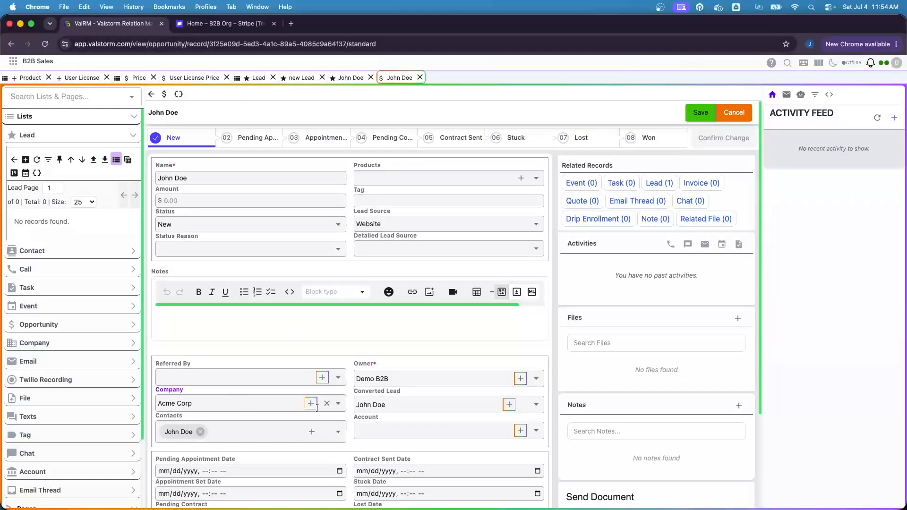
{"action": "left_click", "coordinate": [701, 112]}
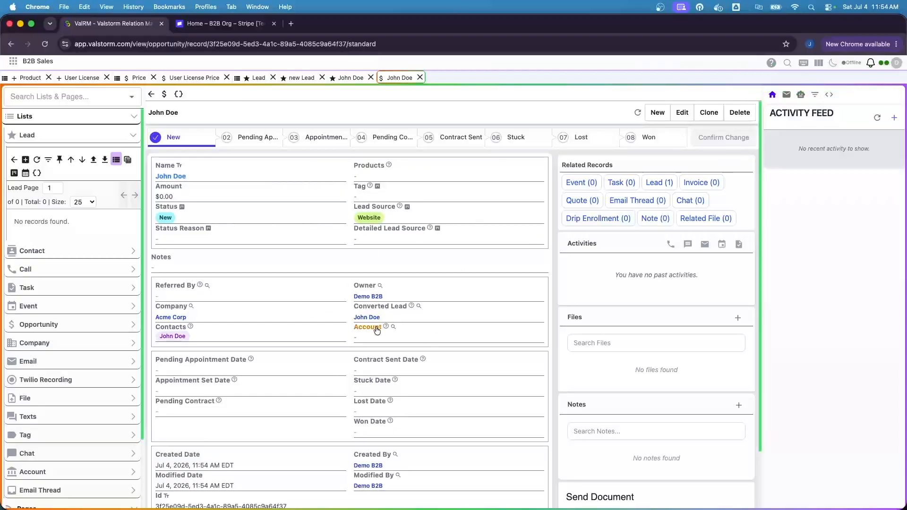
Change the opportunity's status to Won and open its linked Acme Corp account
{"action": "left_click", "coordinate": [661, 141]}
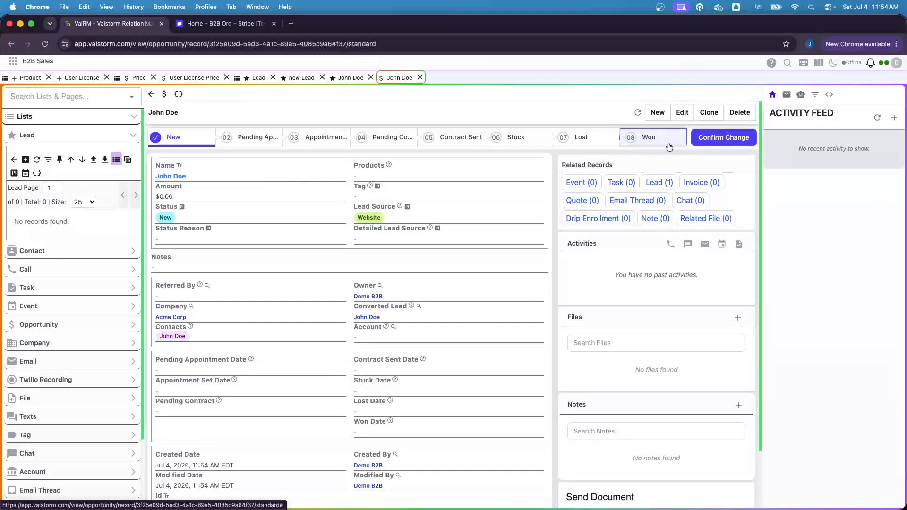
{"action": "left_click", "coordinate": [725, 138]}
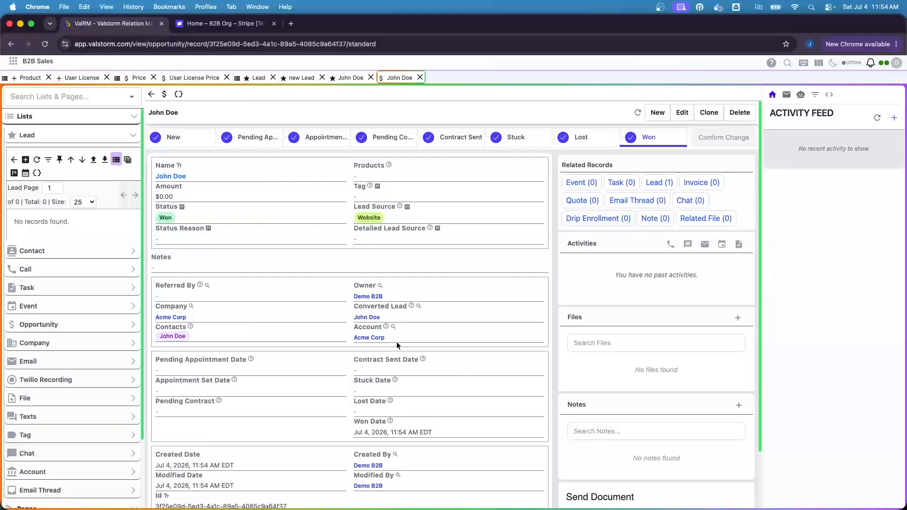
{"action": "left_click", "coordinate": [374, 337]}
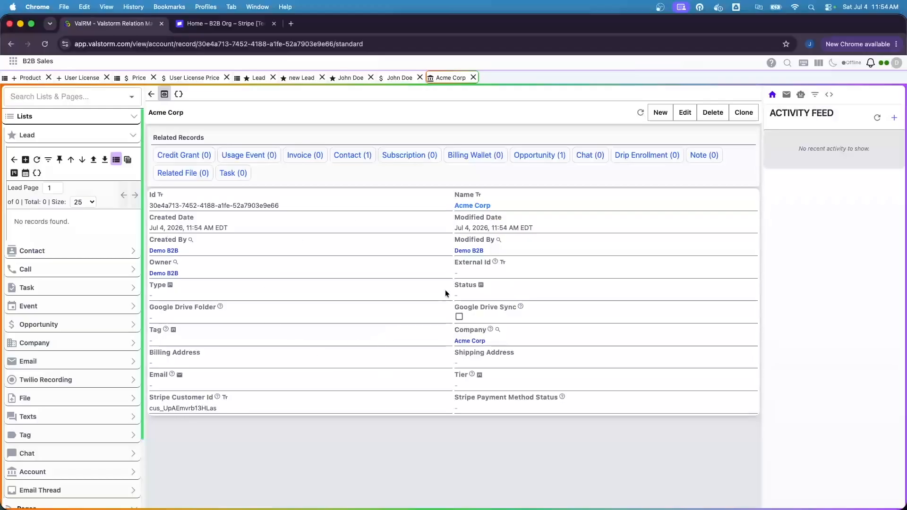
Switch to the Stripe sandbox and open the Acme Corp customer record
{"action": "left_click", "coordinate": [201, 23]}
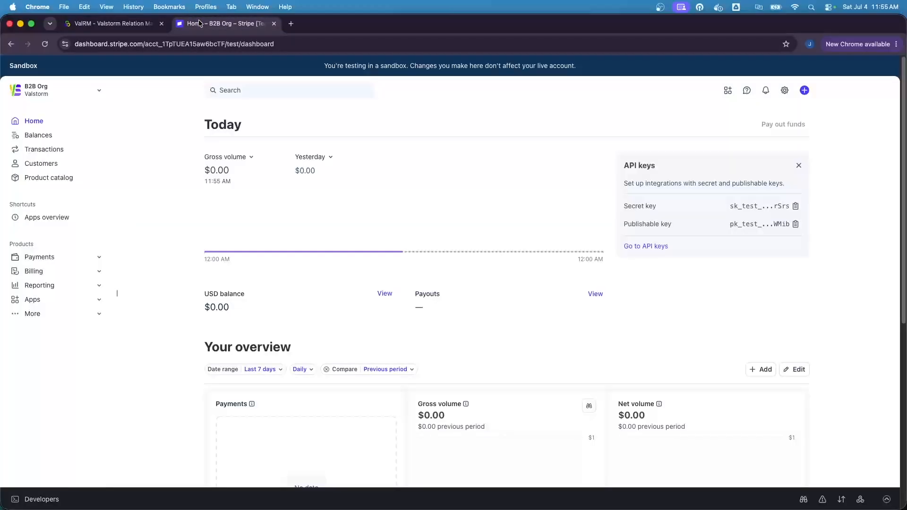
{"action": "left_click", "coordinate": [54, 168]}
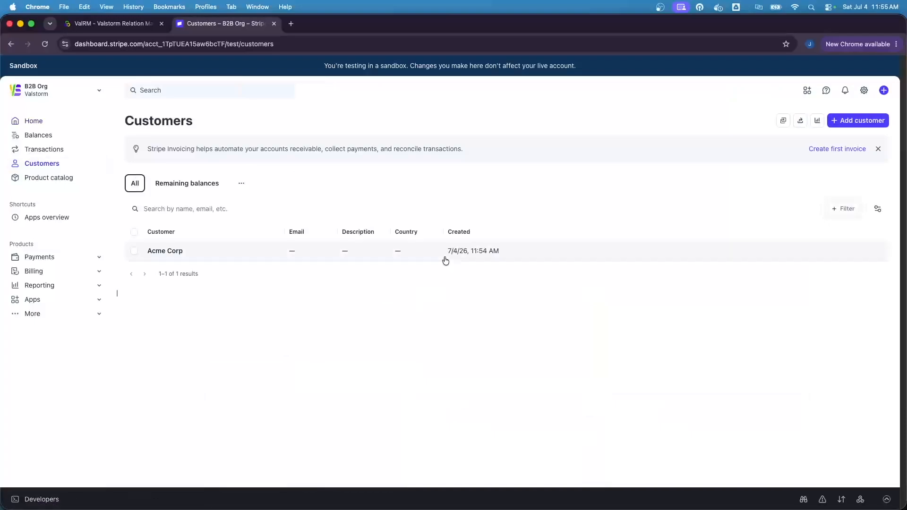
{"action": "left_click", "coordinate": [216, 257]}
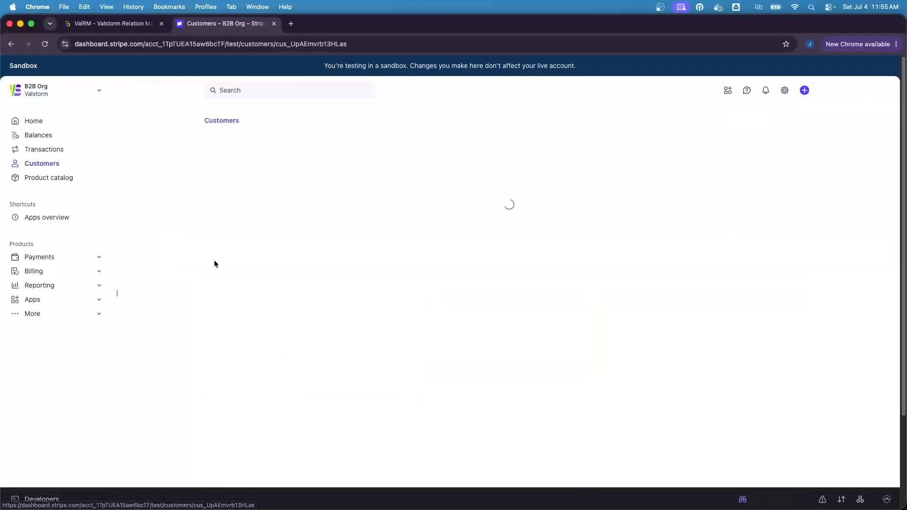
Edit the Acme Corp customer's details, fill in the customer's email address, and save the update
{"action": "left_click", "coordinate": [802, 127]}
{"action": "left_click", "coordinate": [803, 126]}
{"action": "left_click", "coordinate": [803, 233]}
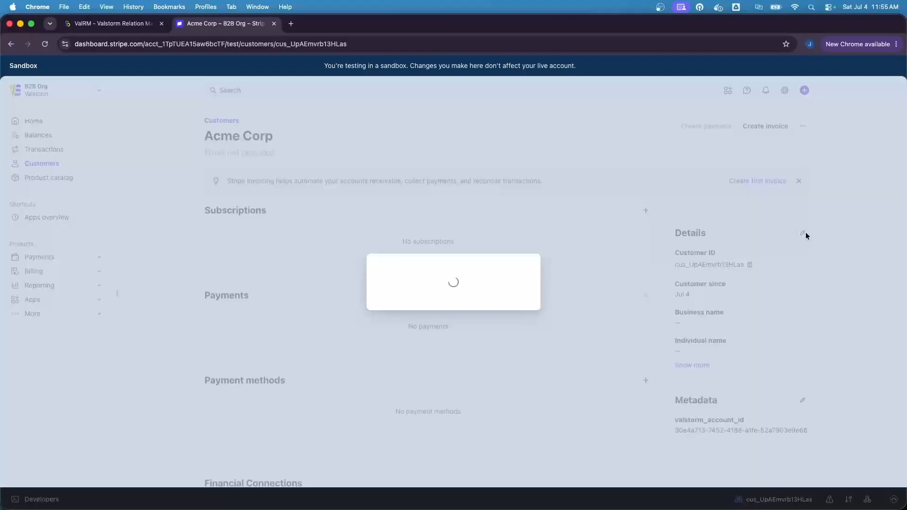
{"action": "left_click", "coordinate": [388, 214]}
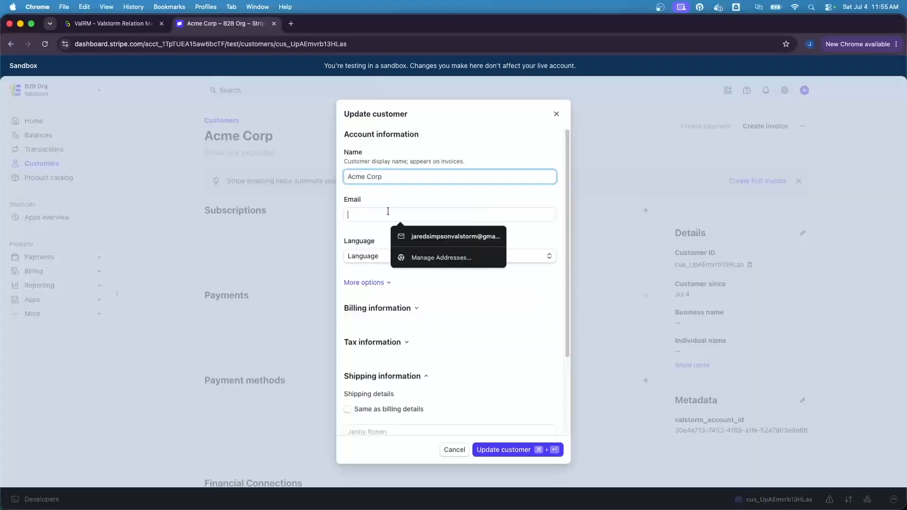
{"action": "type", "text": "sim"}
{"action": "key", "text": "Down"}
{"action": "key", "text": "Return"}
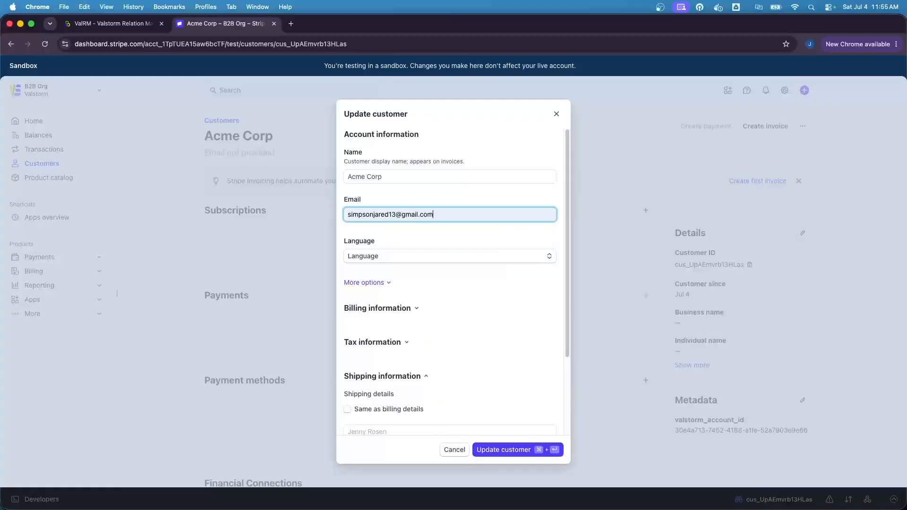
{"action": "left_click", "coordinate": [514, 450]}
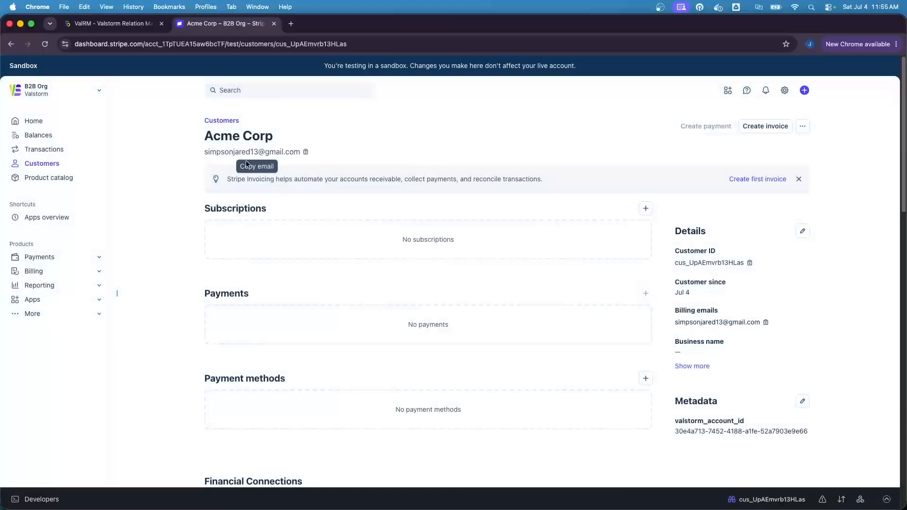
Switch to Valstorm and refresh the Acme Corp account record to check its Email field
{"action": "left_click", "coordinate": [88, 28]}
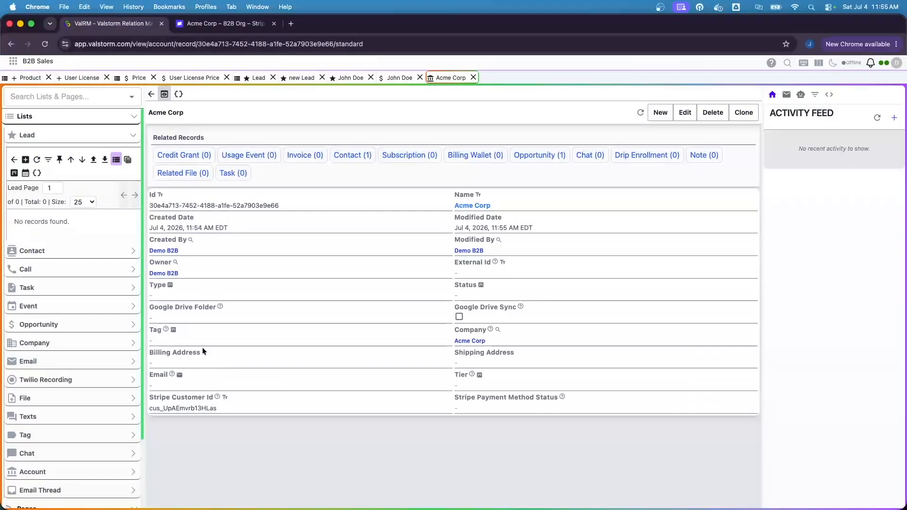
{"action": "left_click", "coordinate": [640, 115]}
{"action": "left_click", "coordinate": [207, 26]}
{"action": "left_click", "coordinate": [150, 28]}
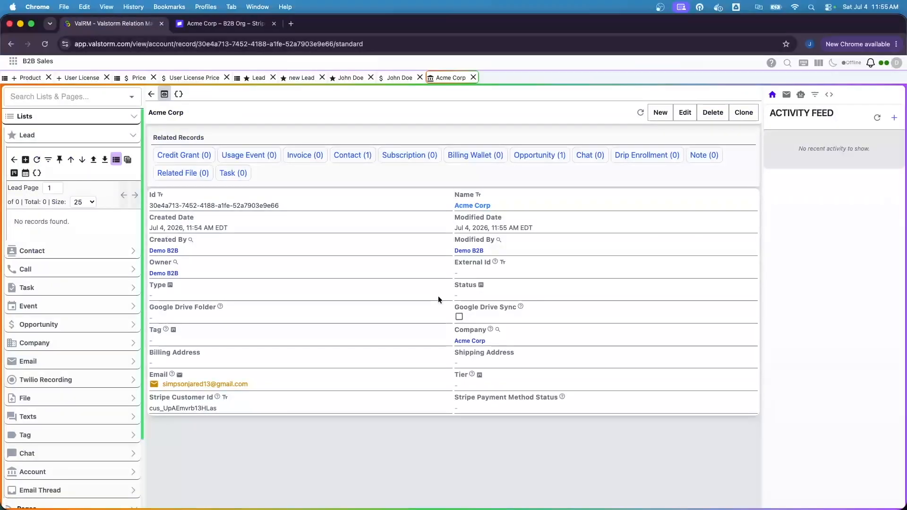
Switch to the Stripe sandbox, set up an Acme Corp subscription with the User License product at quantity 5, and try to create it
{"action": "left_click", "coordinate": [227, 23]}
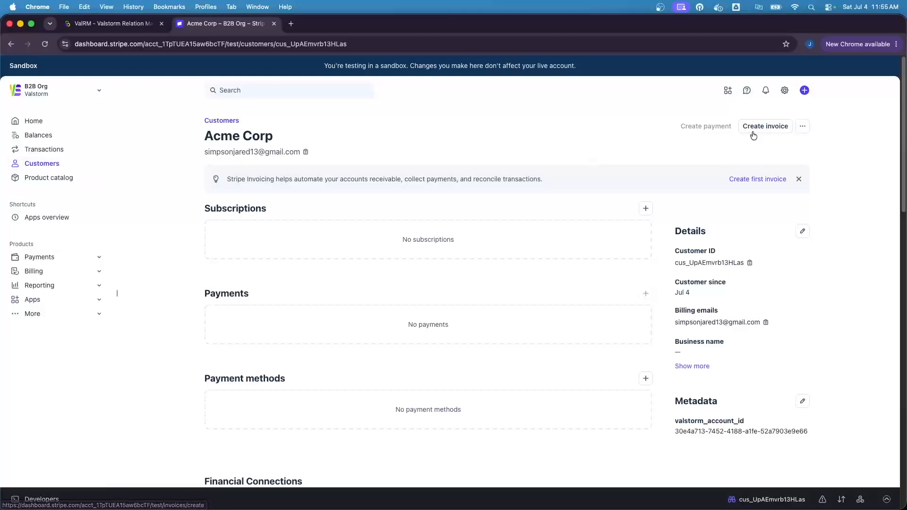
{"action": "left_click", "coordinate": [803, 127]}
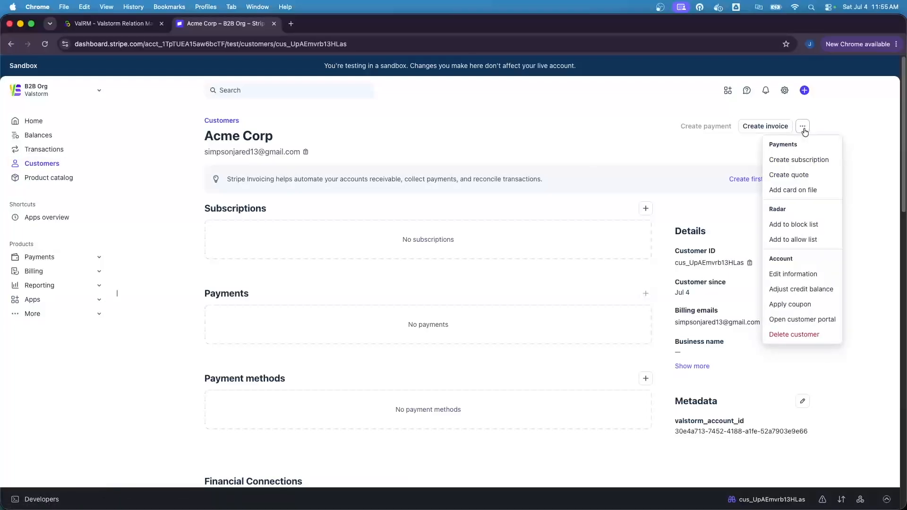
{"action": "left_click", "coordinate": [795, 161]}
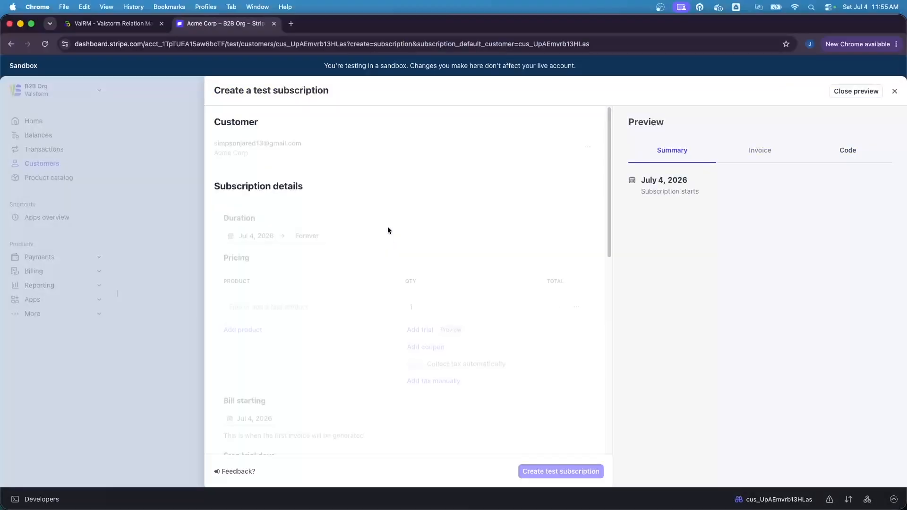
{"action": "left_click", "coordinate": [257, 328]}
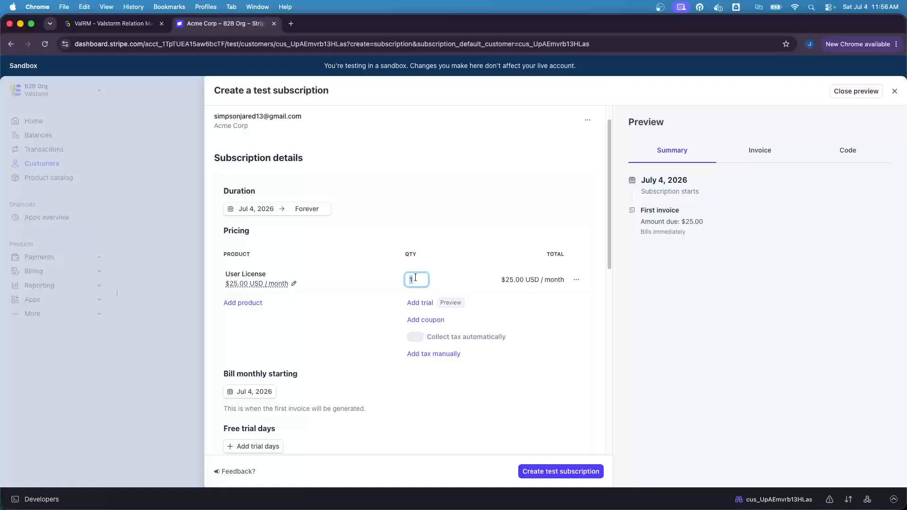
{"action": "type", "text": "5"}
{"action": "scroll", "coordinate": [421, 282], "scroll_direction": "down", "scroll_amount": 4}
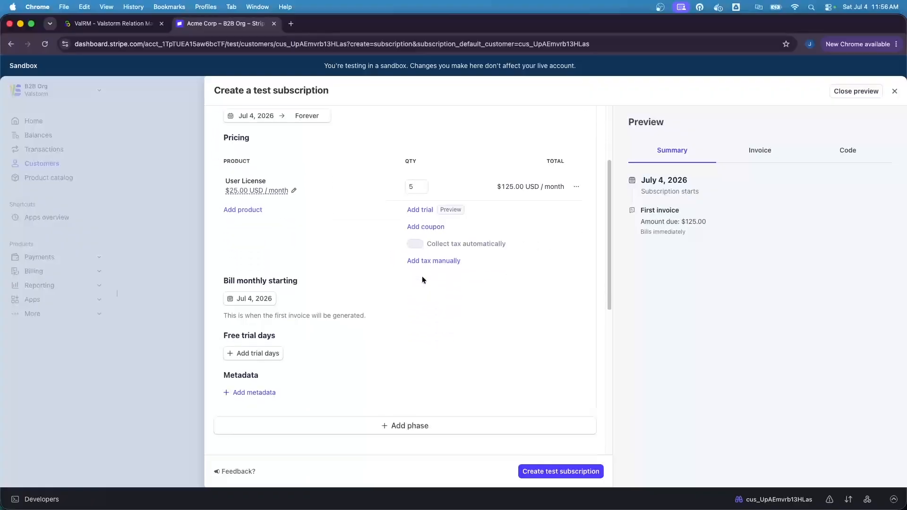
{"action": "scroll", "coordinate": [523, 432], "scroll_direction": "up", "scroll_amount": 2}
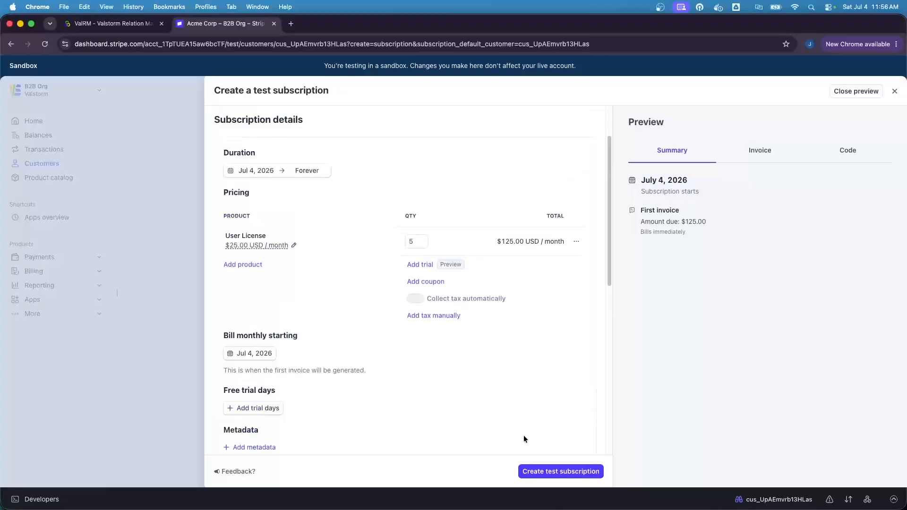
{"action": "left_click", "coordinate": [553, 474]}
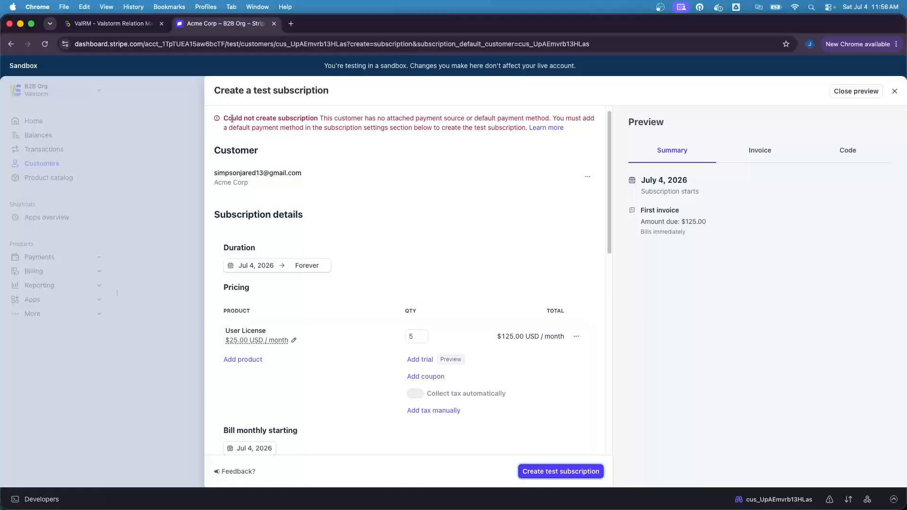
{"action": "left_click_drag", "start_coordinate": [223, 118], "coordinate": [565, 128]}
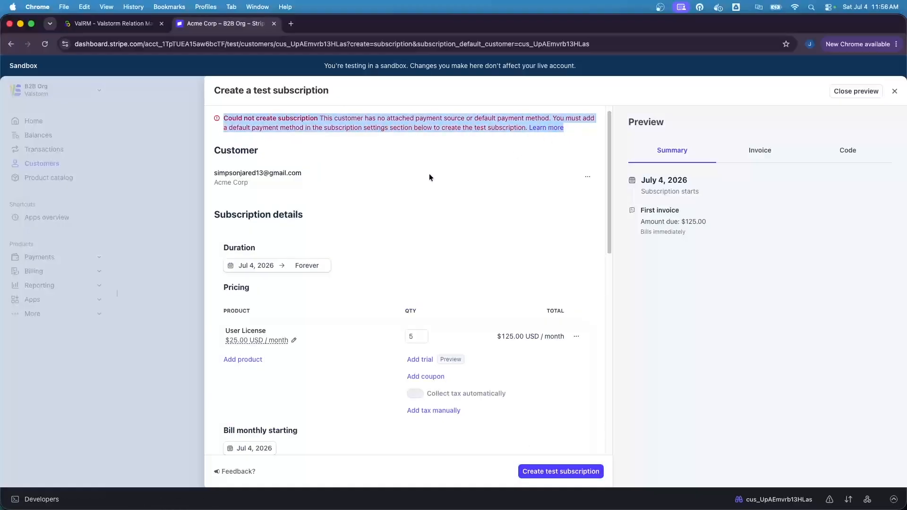
Add a payment card to the subscription, entering the card number, expiry date and CVC, and create the test subscription
{"action": "scroll", "coordinate": [416, 192], "scroll_direction": "down", "scroll_amount": 5}
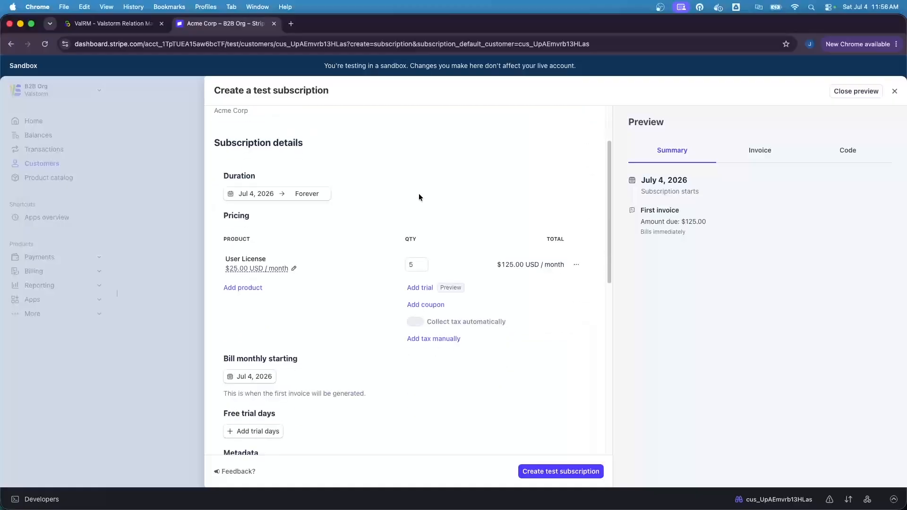
{"action": "scroll", "coordinate": [419, 198], "scroll_direction": "down", "scroll_amount": 5}
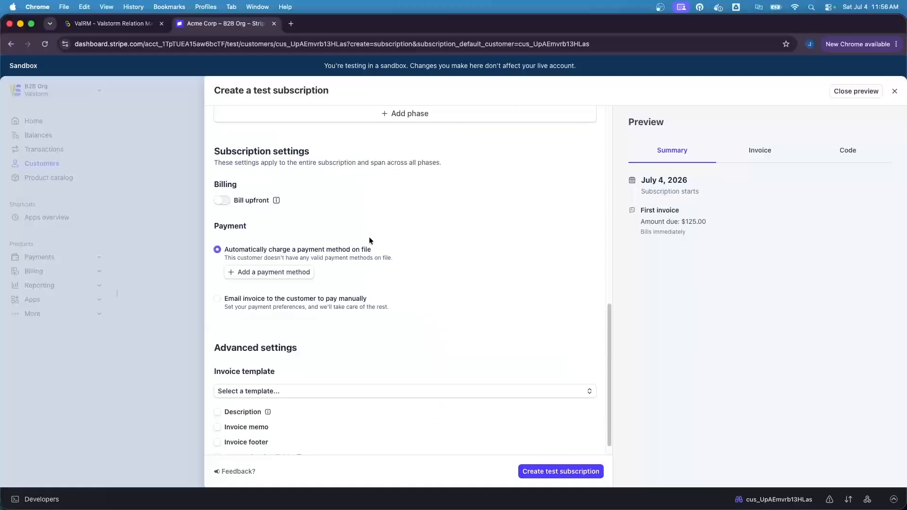
{"action": "left_click", "coordinate": [288, 275]}
{"action": "type", "text": "4242 4242 4242 4242 04 / "}
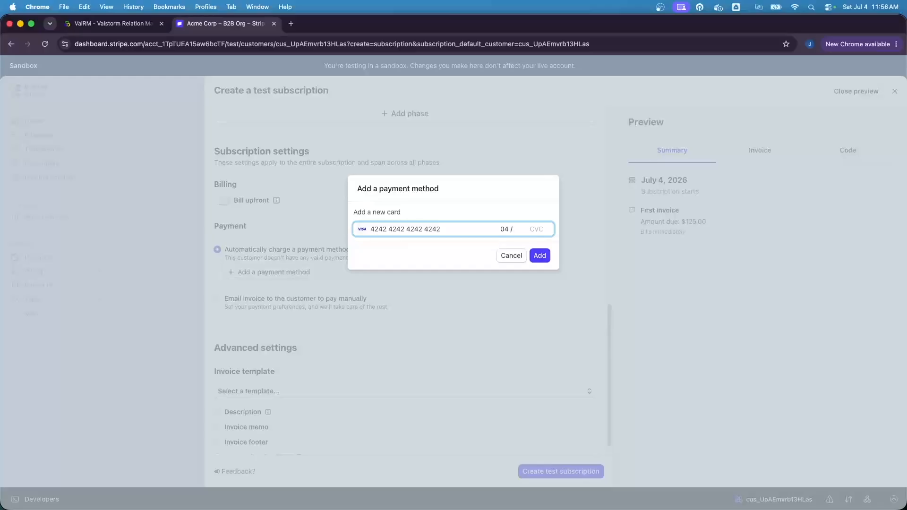
{"action": "type", "text": "27 424"}
{"action": "left_click", "coordinate": [542, 256]}
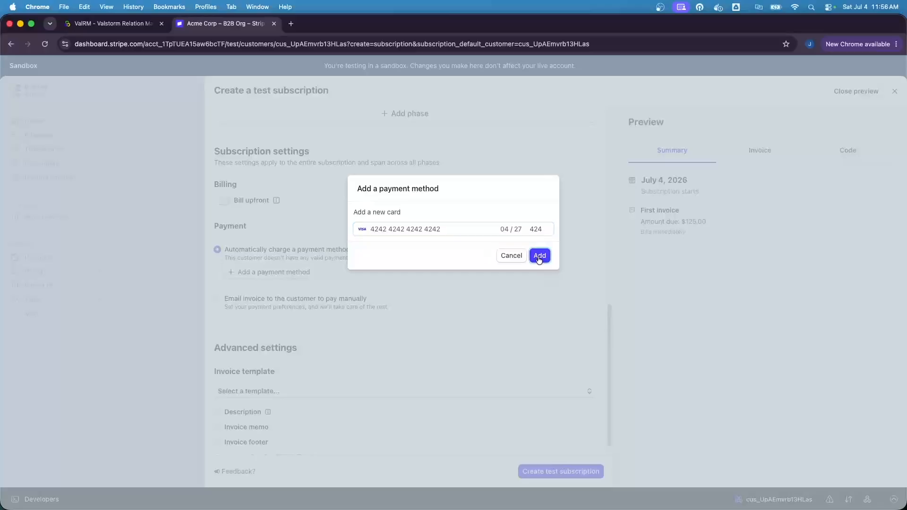
{"action": "left_click", "coordinate": [537, 259]}
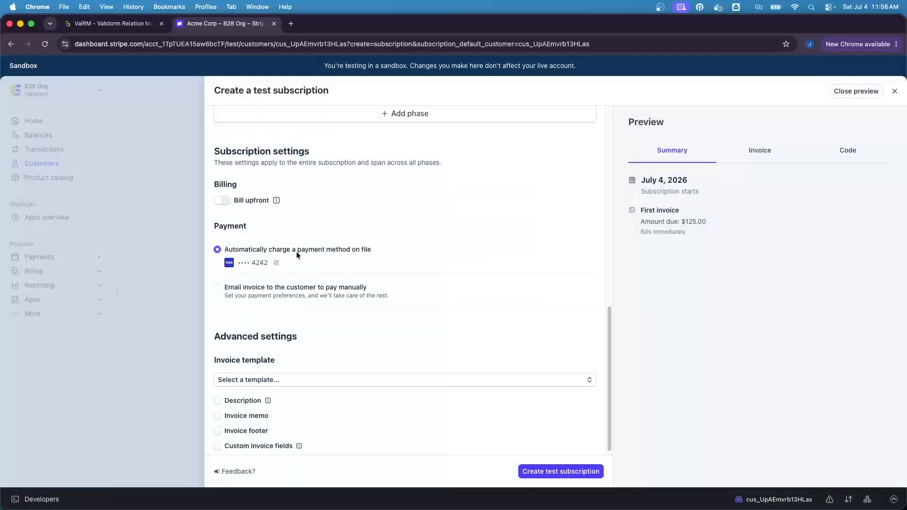
{"action": "left_click", "coordinate": [568, 472]}
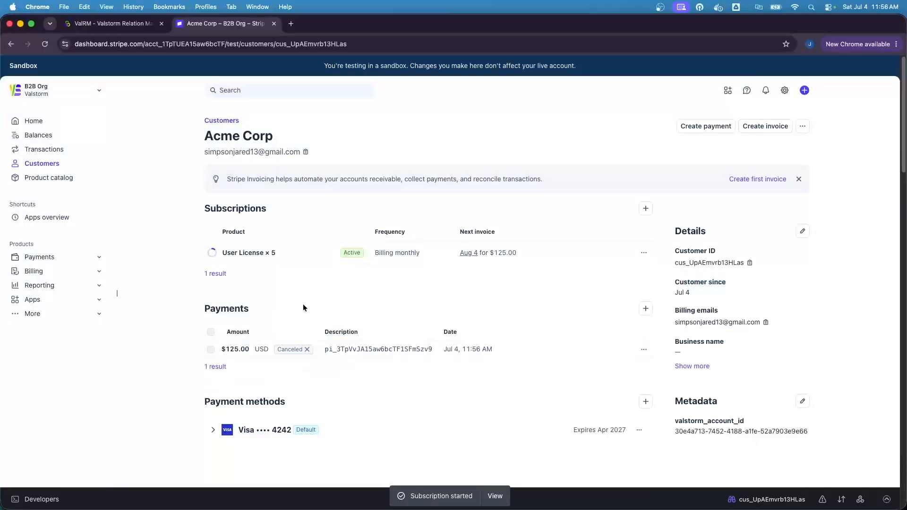
Switch to Valstorm, open the Acme Corp account's related subscription, and review its subscription item, status and Stripe details
{"action": "mouse_move", "coordinate": [307, 353]}
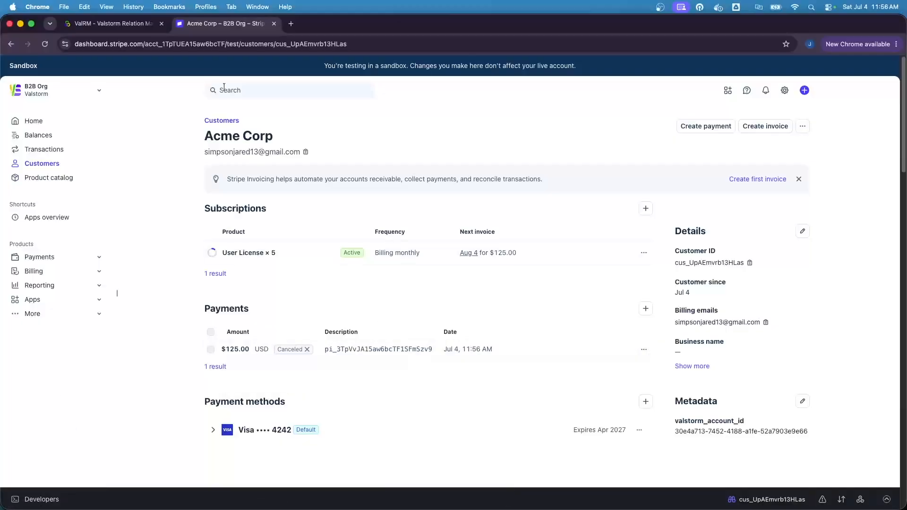
{"action": "key", "text": "ctrl+Tab"}
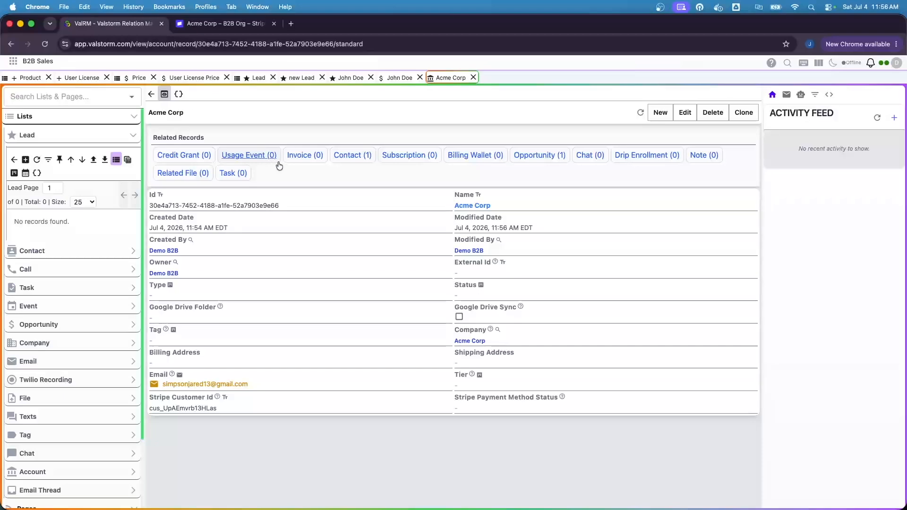
{"action": "left_click", "coordinate": [419, 158]}
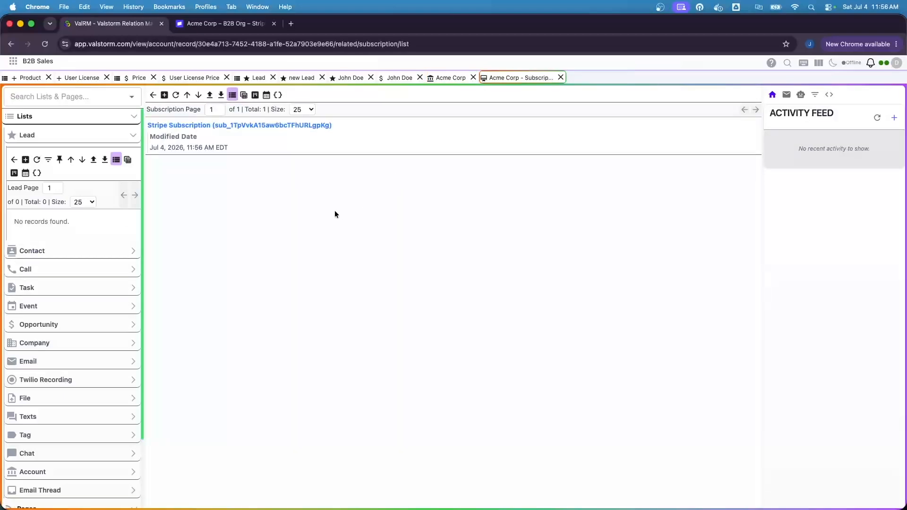
{"action": "left_click", "coordinate": [266, 150]}
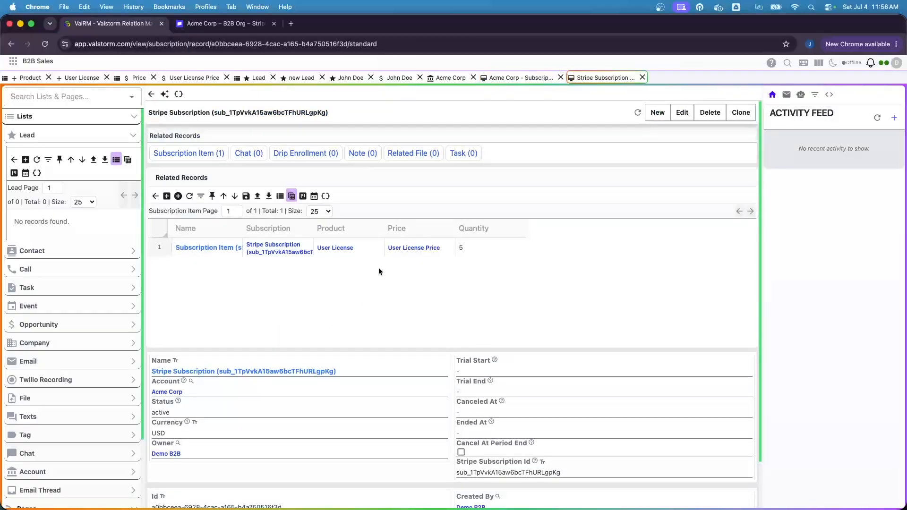
{"action": "scroll", "coordinate": [339, 297], "scroll_direction": "down", "scroll_amount": 2}
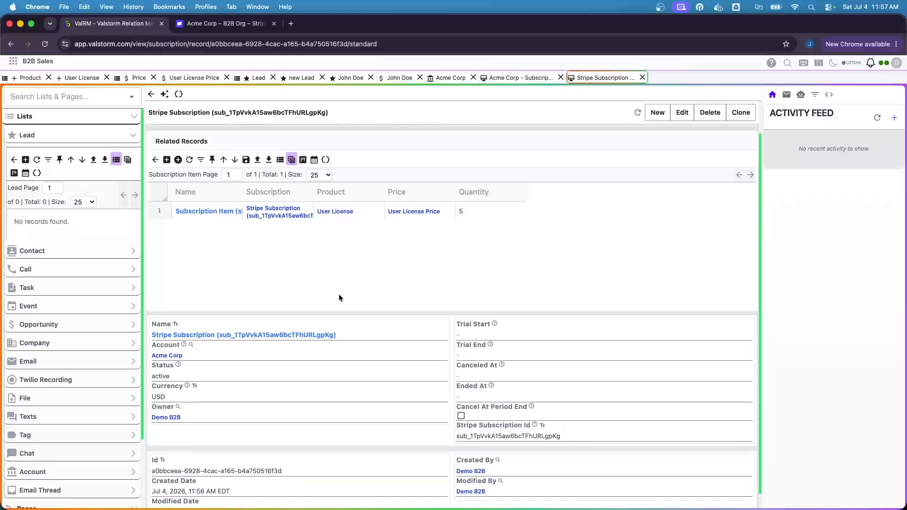
{"action": "scroll", "coordinate": [339, 298], "scroll_direction": "down", "scroll_amount": 1}
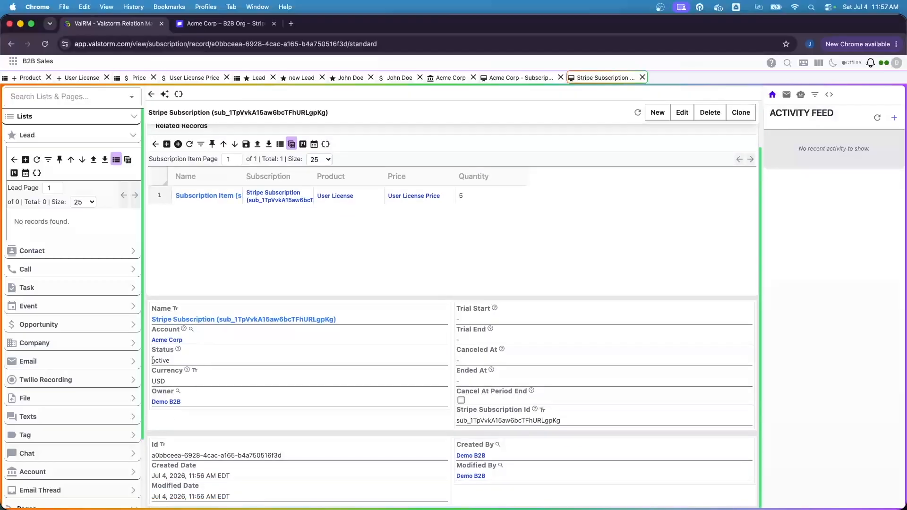
{"action": "scroll", "coordinate": [361, 374], "scroll_direction": "up", "scroll_amount": 2}
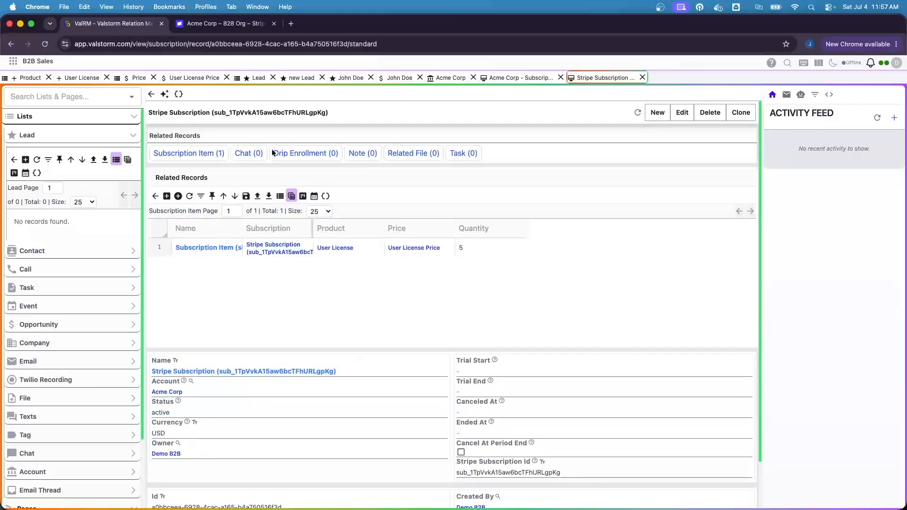
Switch to the Stripe sandbox, reload the Acme Corp customer page, and check its payments and invoices
{"action": "left_click", "coordinate": [222, 23]}
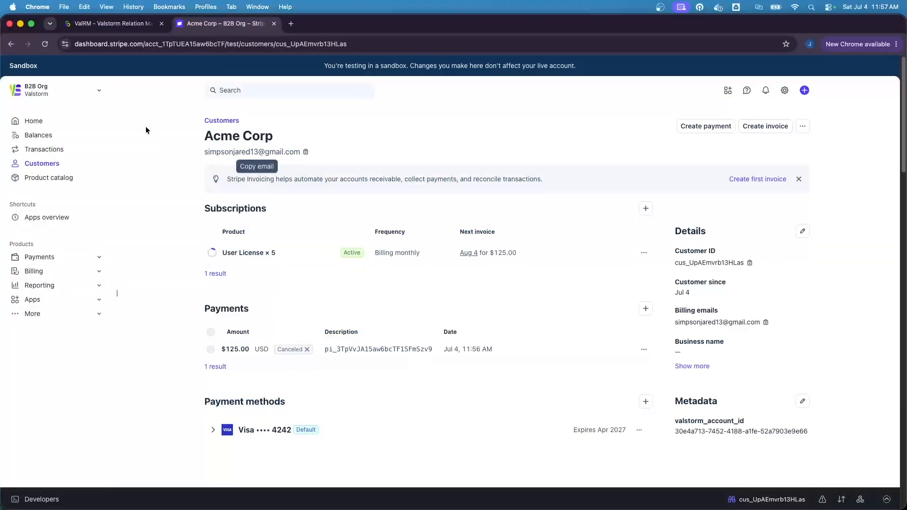
{"action": "left_click", "coordinate": [48, 44]}
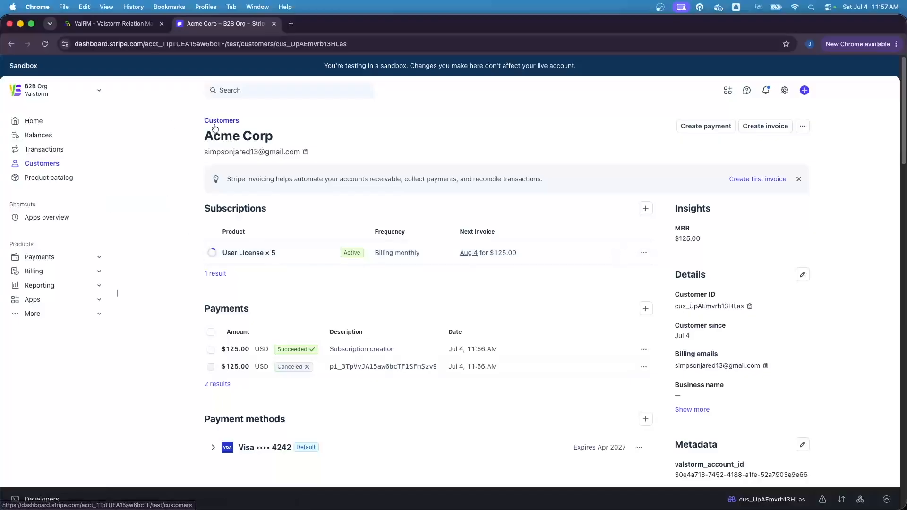
{"action": "scroll", "coordinate": [314, 265], "scroll_direction": "down", "scroll_amount": 6}
{"action": "scroll", "coordinate": [313, 267], "scroll_direction": "down", "scroll_amount": 3}
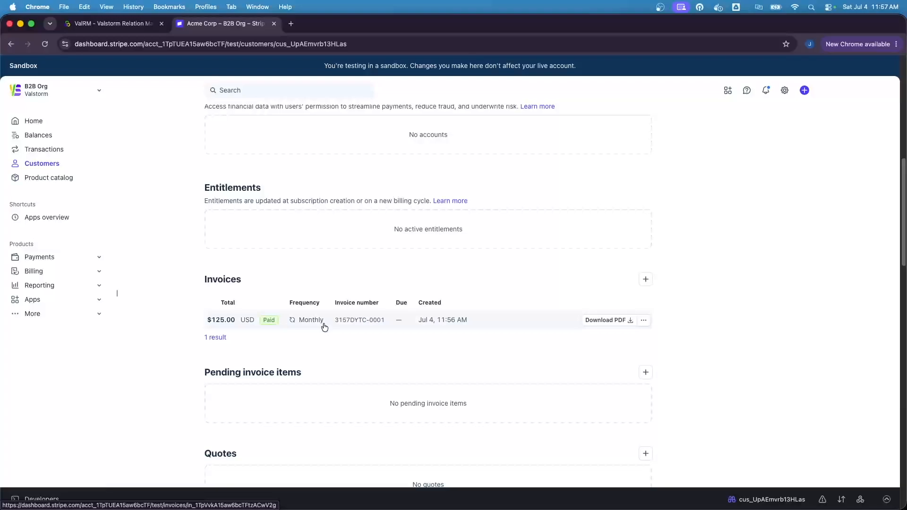
Switch to Valstorm, open the Acme Corp account's related invoice, and review its line item, status and Stripe details
{"action": "left_click", "coordinate": [114, 24]}
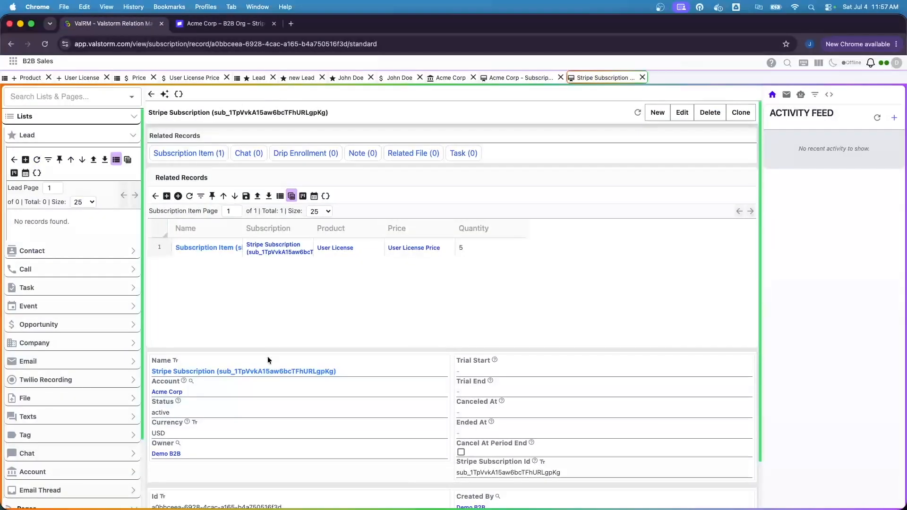
{"action": "scroll", "coordinate": [268, 353], "scroll_direction": "down", "scroll_amount": 1}
{"action": "left_click", "coordinate": [174, 345]}
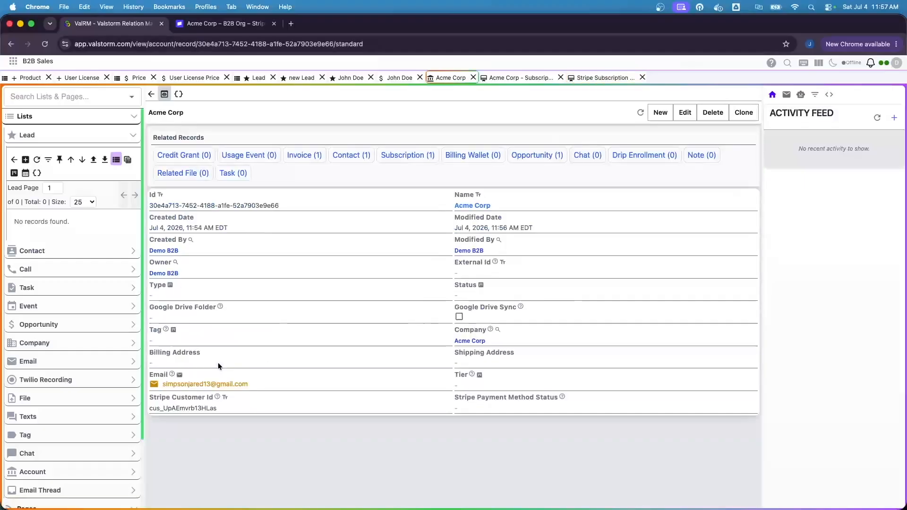
{"action": "left_click", "coordinate": [299, 156]}
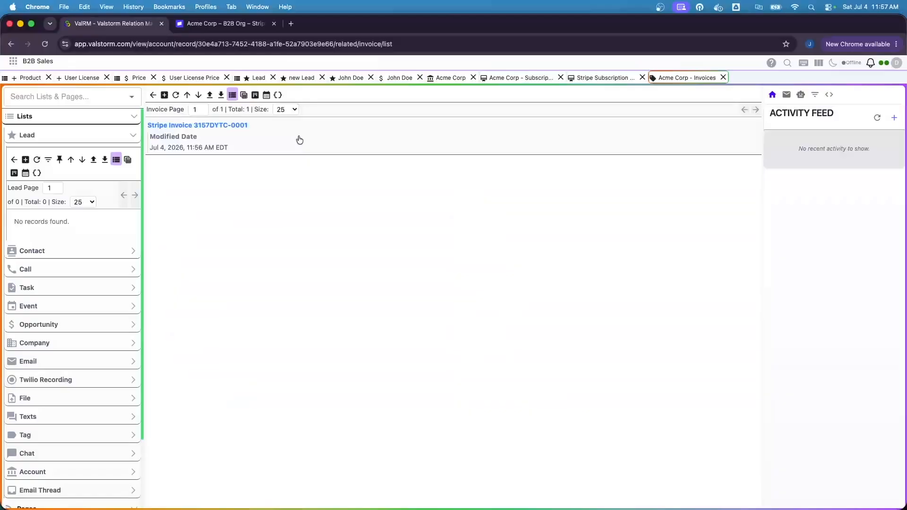
{"action": "left_click", "coordinate": [297, 140]}
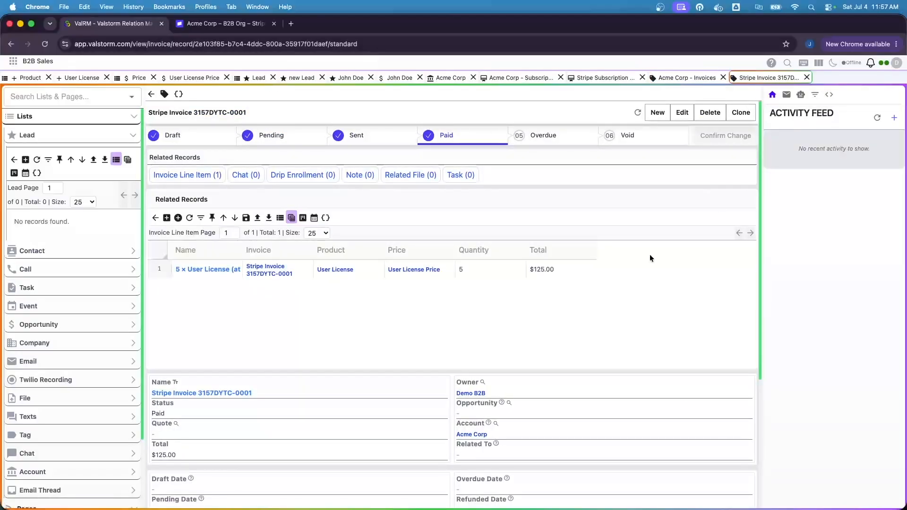
{"action": "scroll", "coordinate": [650, 254], "scroll_direction": "down", "scroll_amount": 1}
{"action": "scroll", "coordinate": [552, 256], "scroll_direction": "down", "scroll_amount": 3}
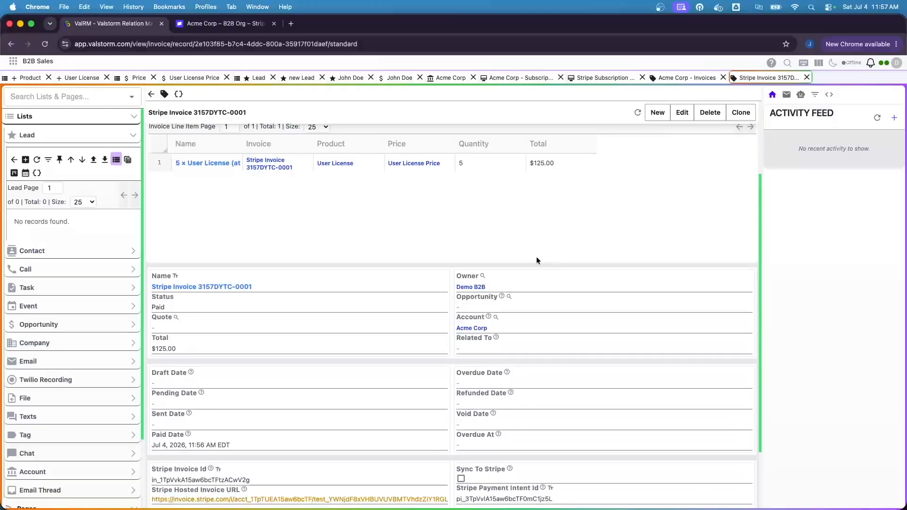
Search the app launcher for the Dashboard list and open the Invoicing dashboard
{"action": "scroll", "coordinate": [537, 256], "scroll_direction": "up", "scroll_amount": 2}
{"action": "scroll", "coordinate": [546, 278], "scroll_direction": "up", "scroll_amount": 3}
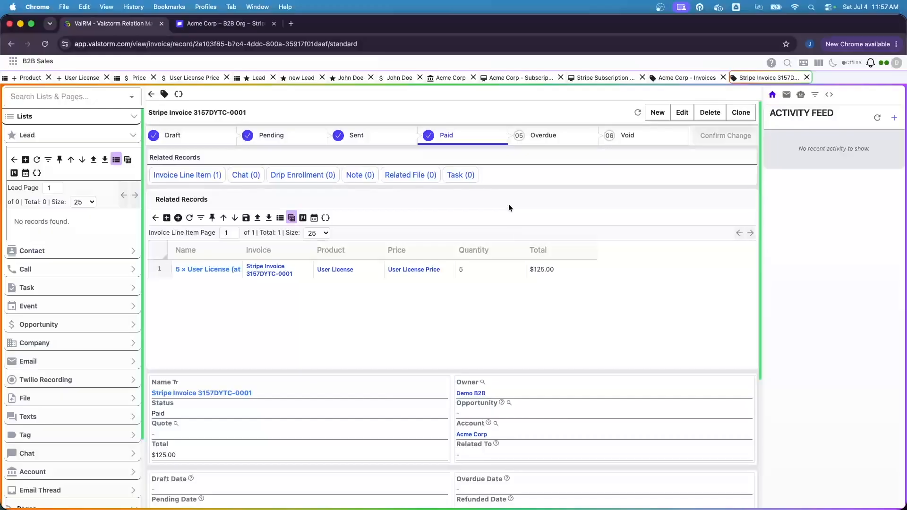
{"action": "left_click", "coordinate": [14, 61]}
{"action": "type", "text": "b2"}
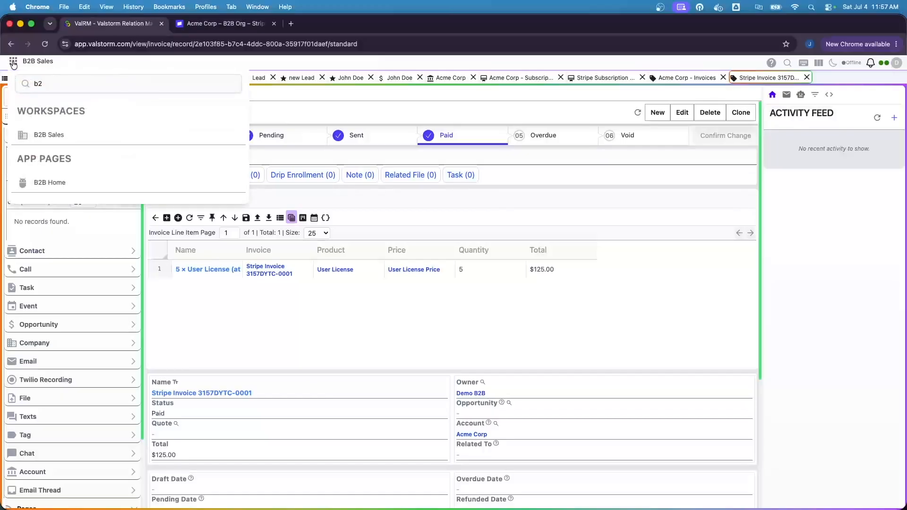
{"action": "key", "text": "BackSpace"}
{"action": "key", "text": "BackSpace"}
{"action": "type", "text": "dashb"}
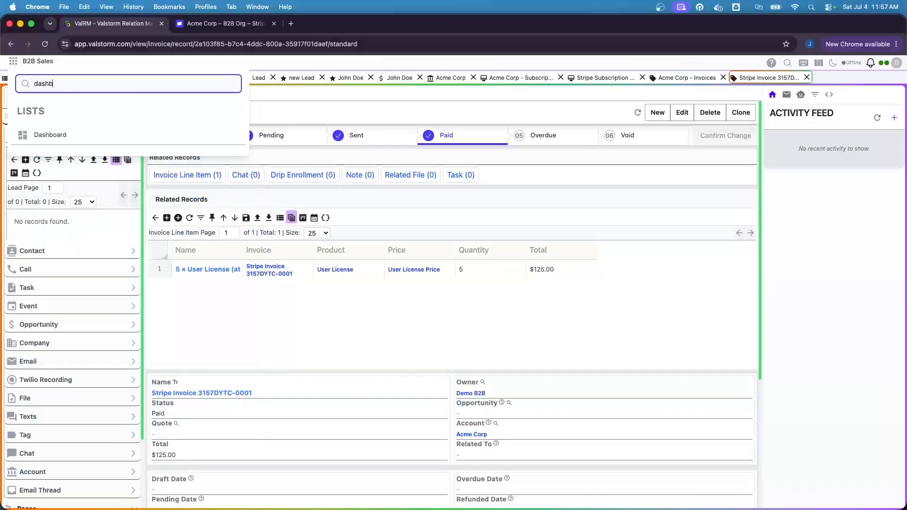
{"action": "left_click", "coordinate": [52, 135]}
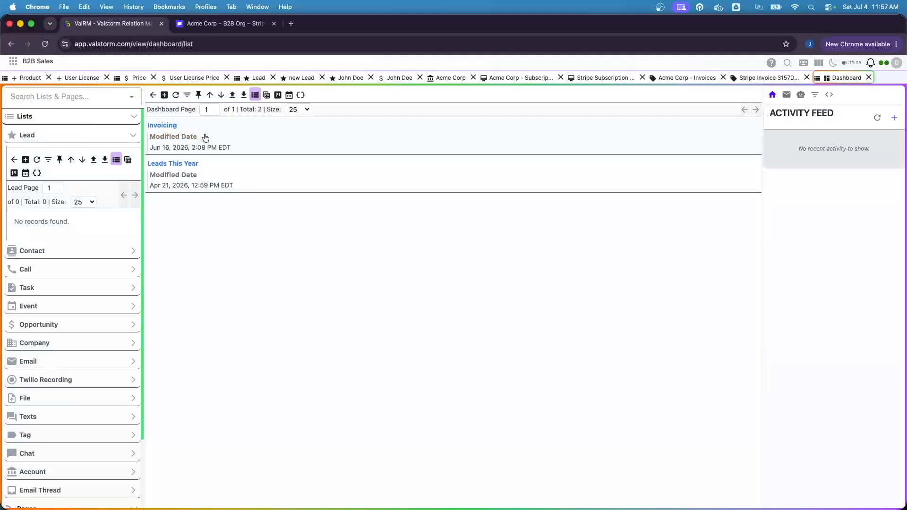
{"action": "left_click", "coordinate": [171, 125]}
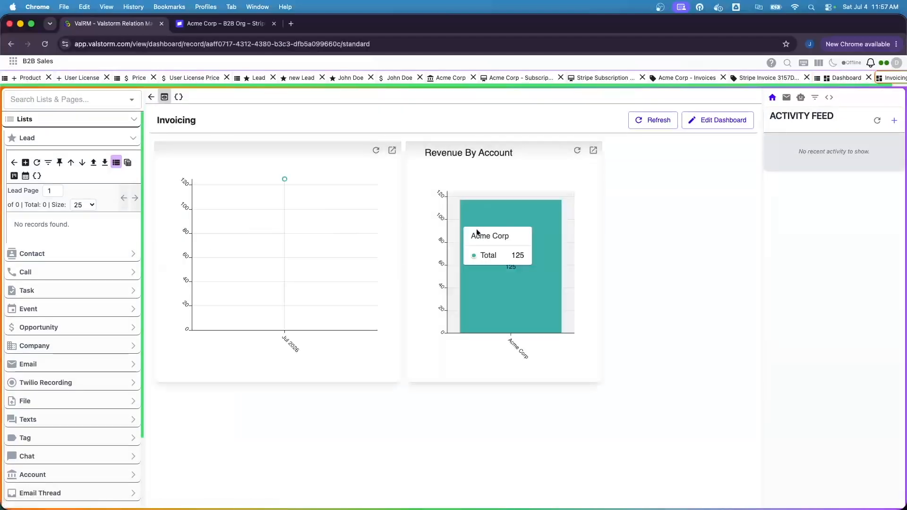
Hide both sidebars and inspect the totals in the July 2026 chart and the Revenue By Account chart
{"action": "key", "text": "super+b"}
{"action": "key", "text": "super+alt+b"}
{"action": "mouse_move", "coordinate": [194, 180]}
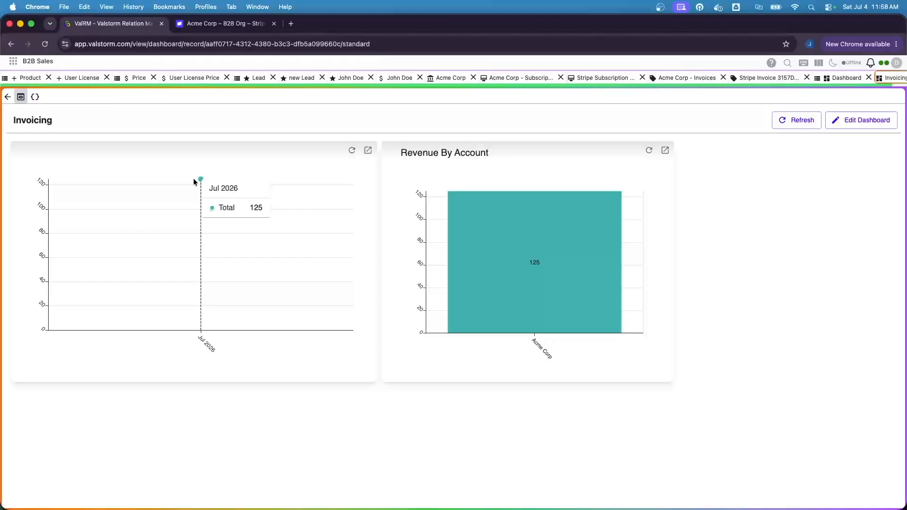
{"action": "mouse_move", "coordinate": [463, 291]}
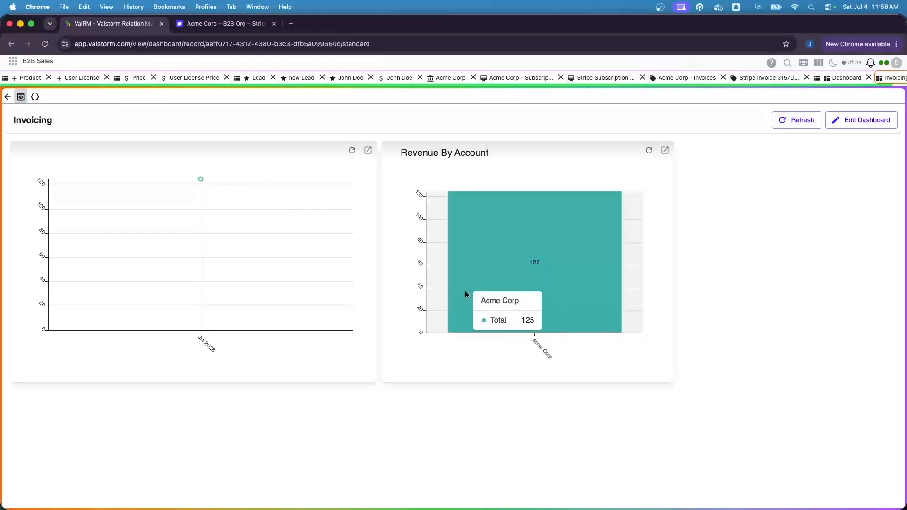